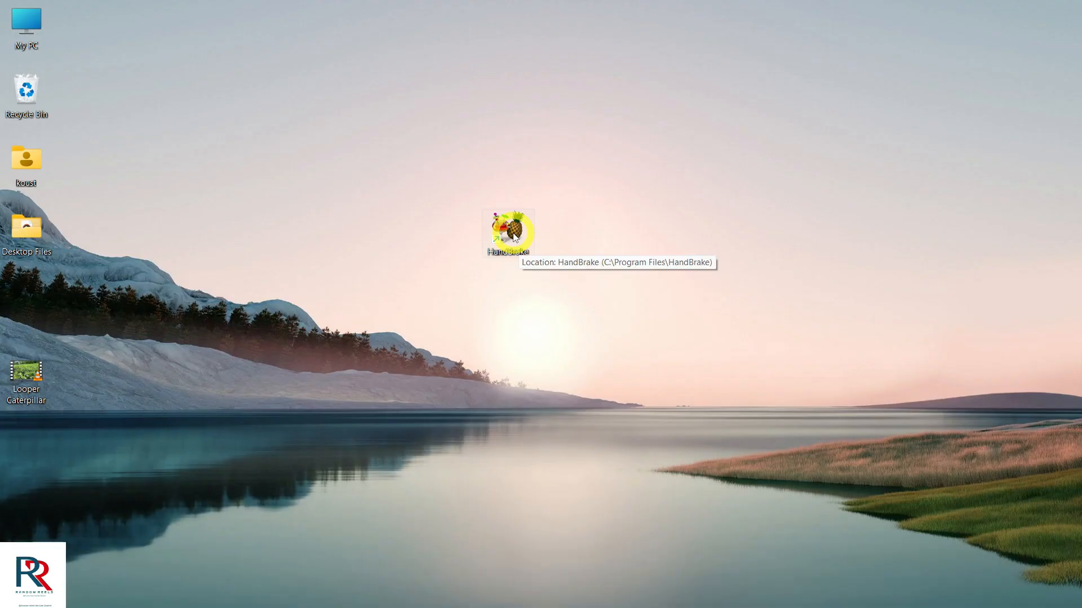
# Open HandBrake, enlarge its window and load the Looper Caterpillar video from the desktop as the source
pyautogui.doubleClick(514, 236)
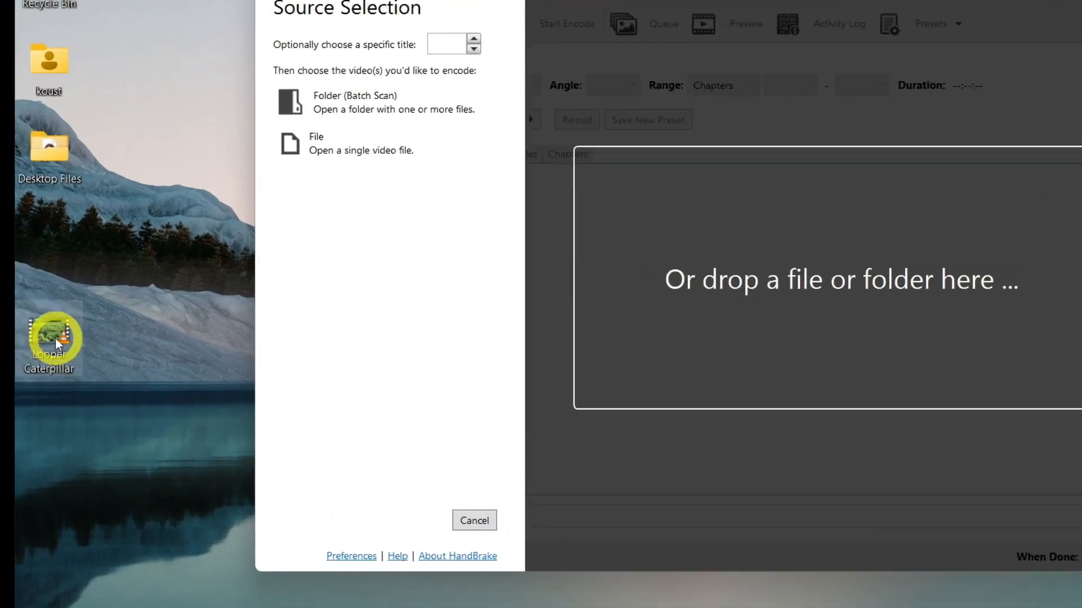
pyautogui.moveTo(55, 339); pyautogui.dragTo(55, 445)
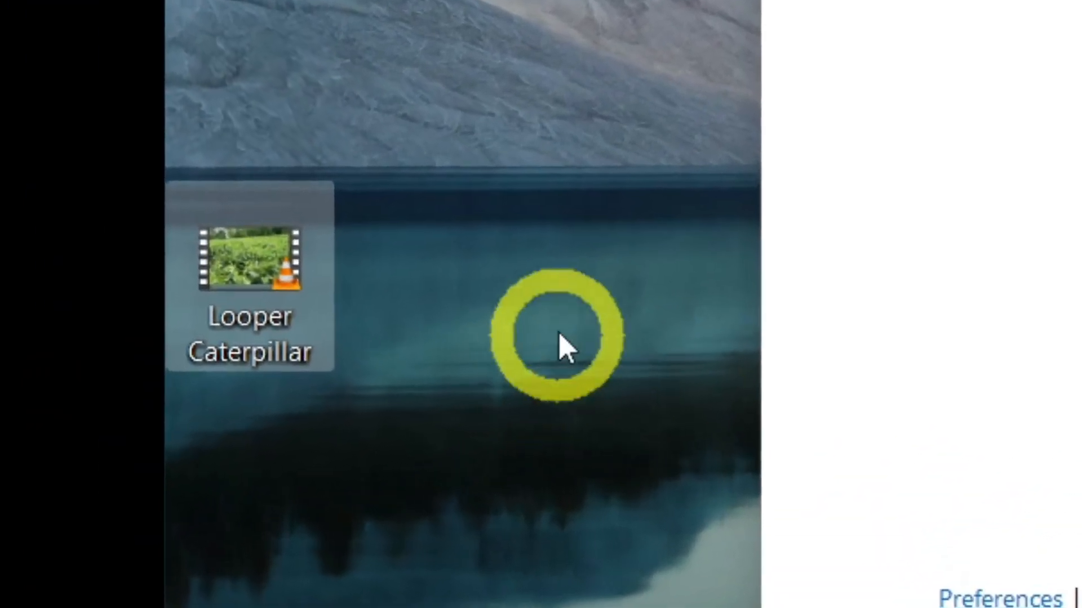
pyautogui.click(459, 360)
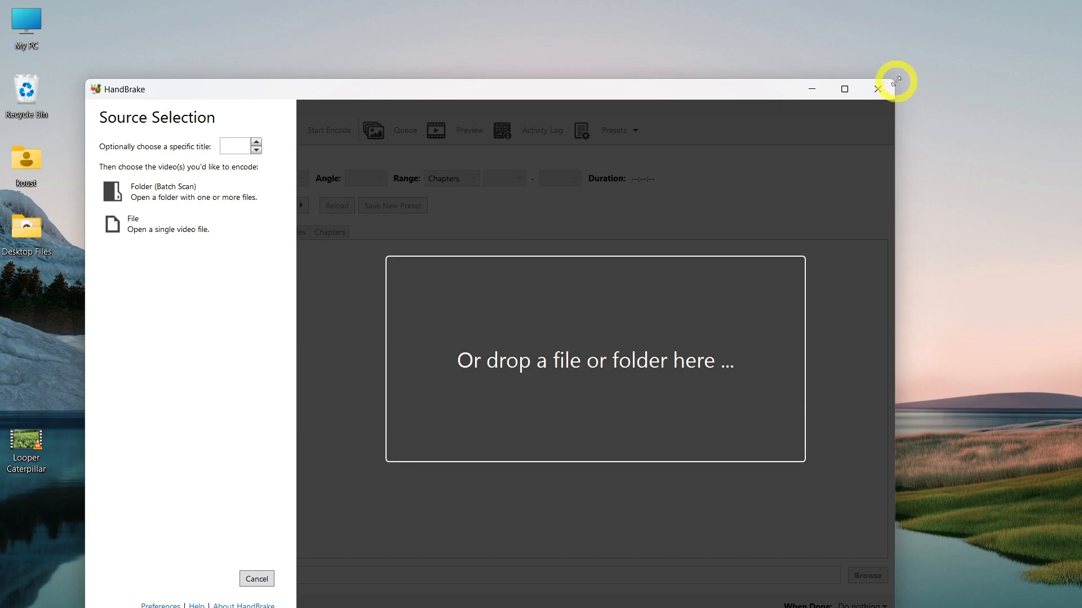
pyautogui.moveTo(896, 81); pyautogui.dragTo(1029, 26)
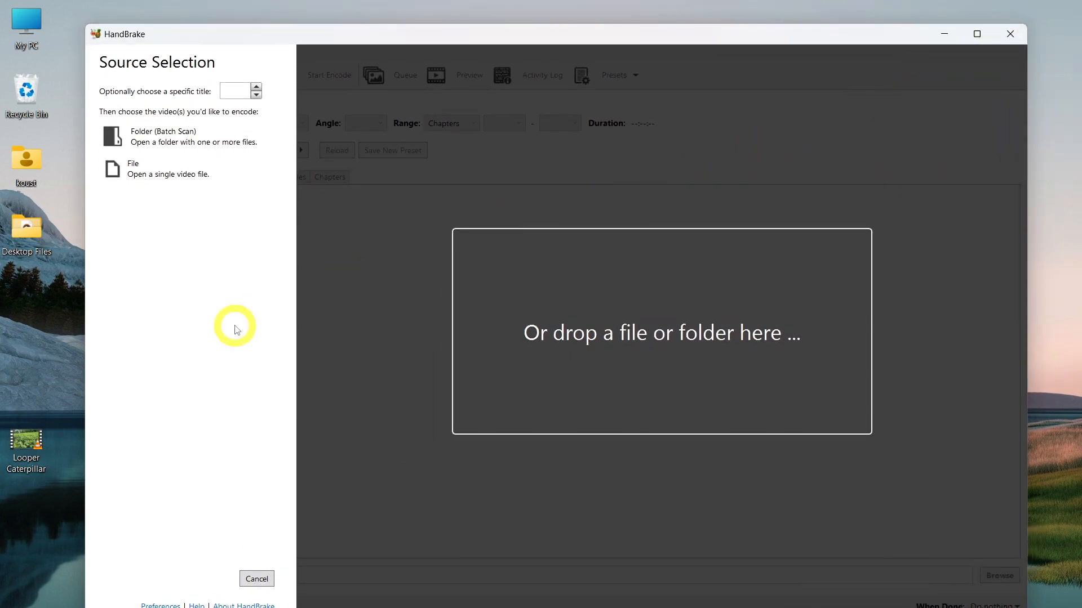
pyautogui.moveTo(31, 445); pyautogui.dragTo(657, 299)
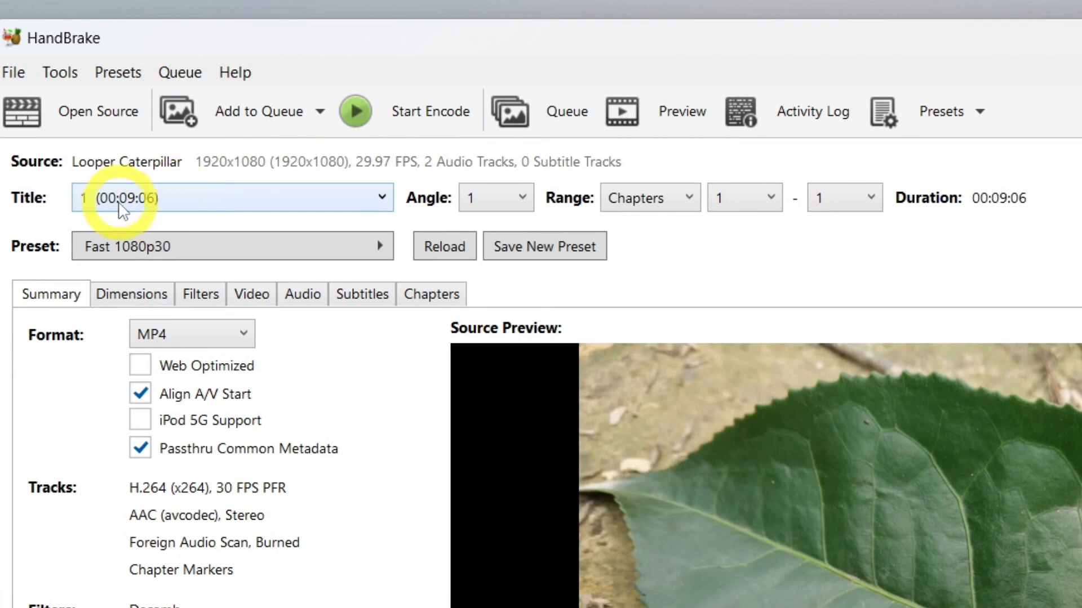
pyautogui.click(1023, 199)
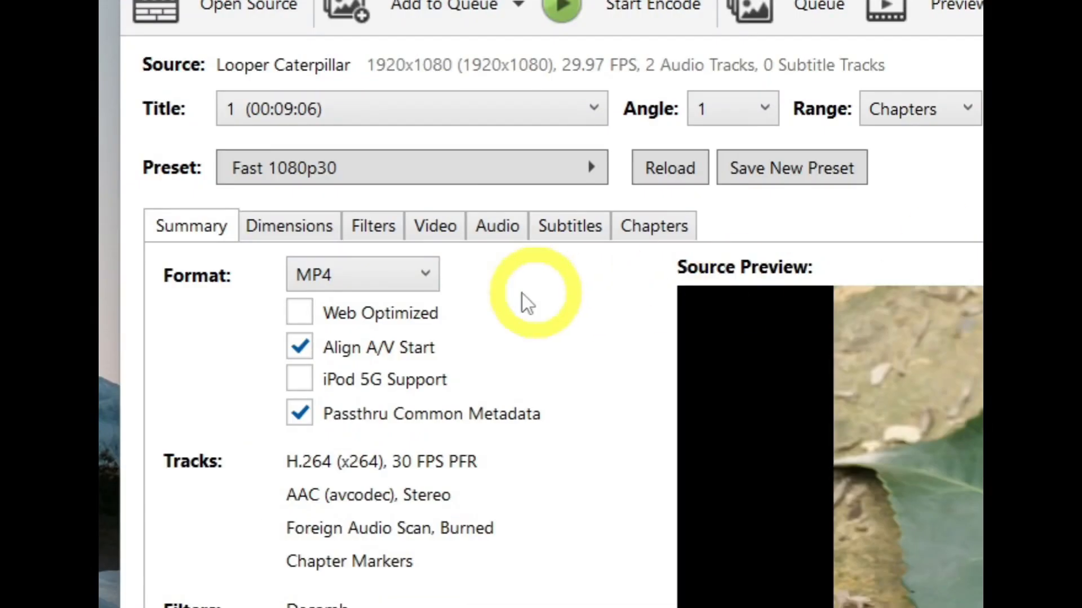
# Look through the output format choices and try the Web Optimized option for the MP4 output
pyautogui.click(421, 279)
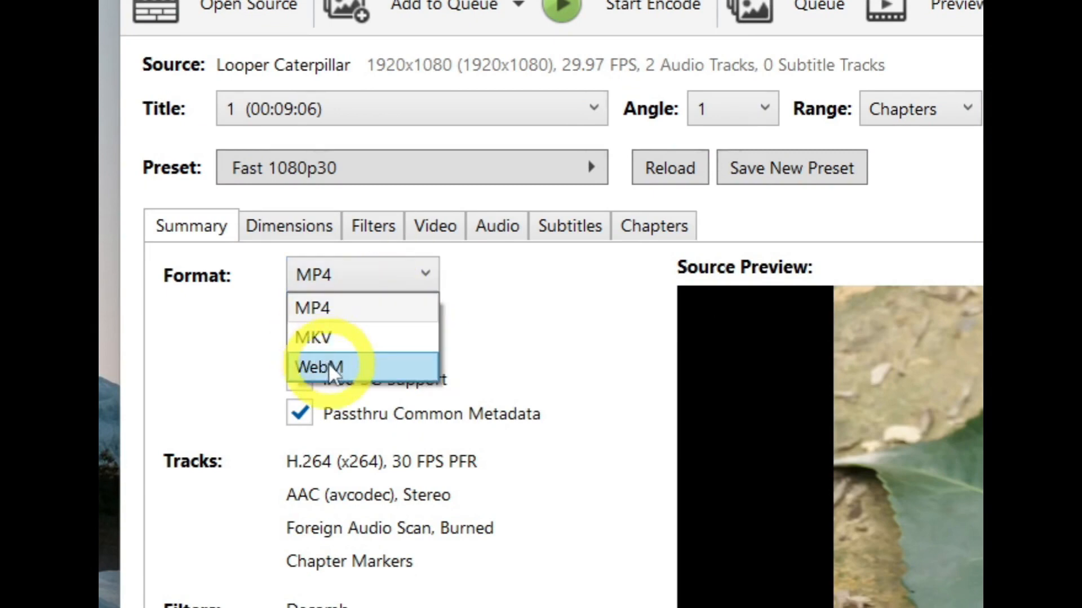
pyautogui.click(609, 329)
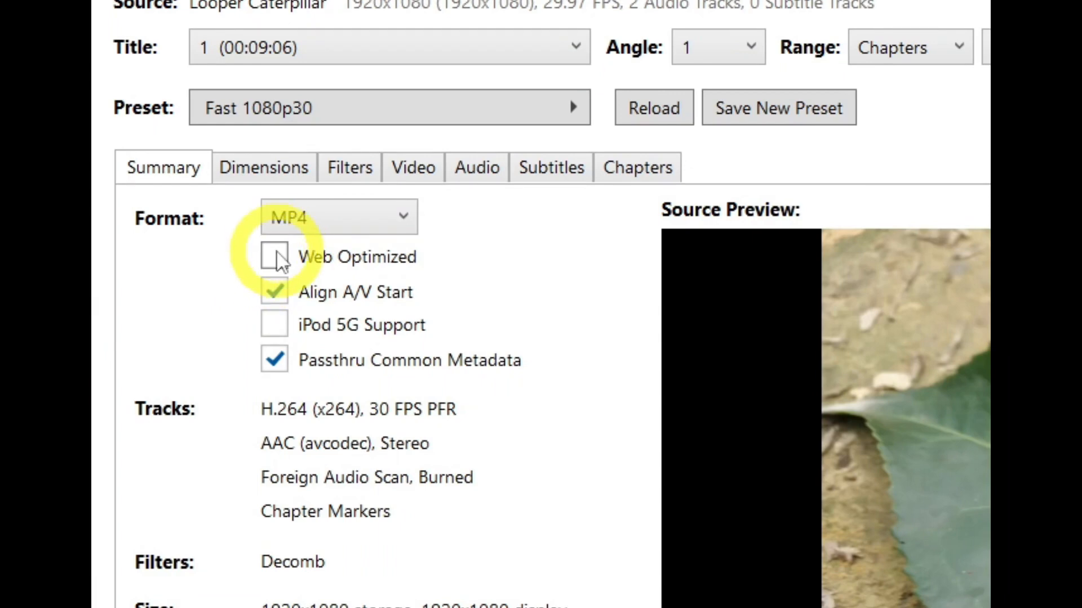
pyautogui.click(300, 314)
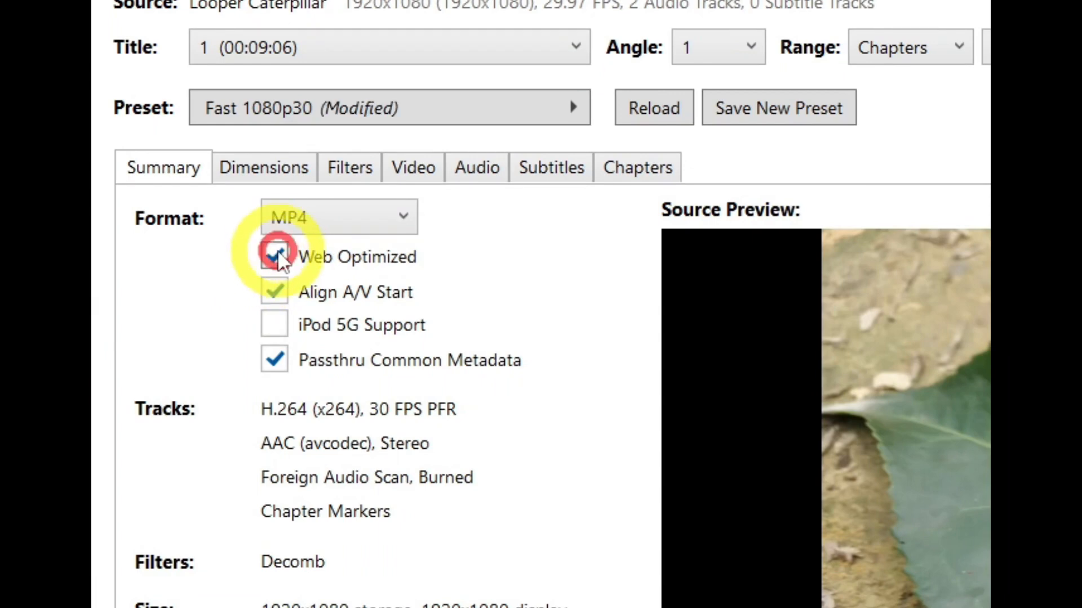
pyautogui.click(281, 255)
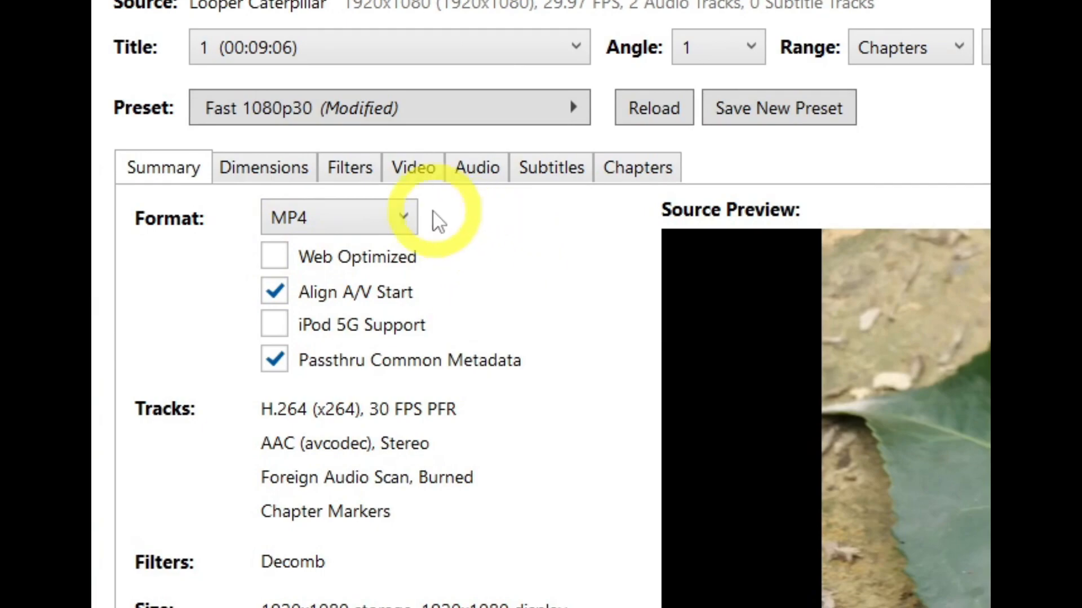
# Browse the General, Web and Devices presets and apply the Creator 720p60 preset to the video
pyautogui.click(445, 118)
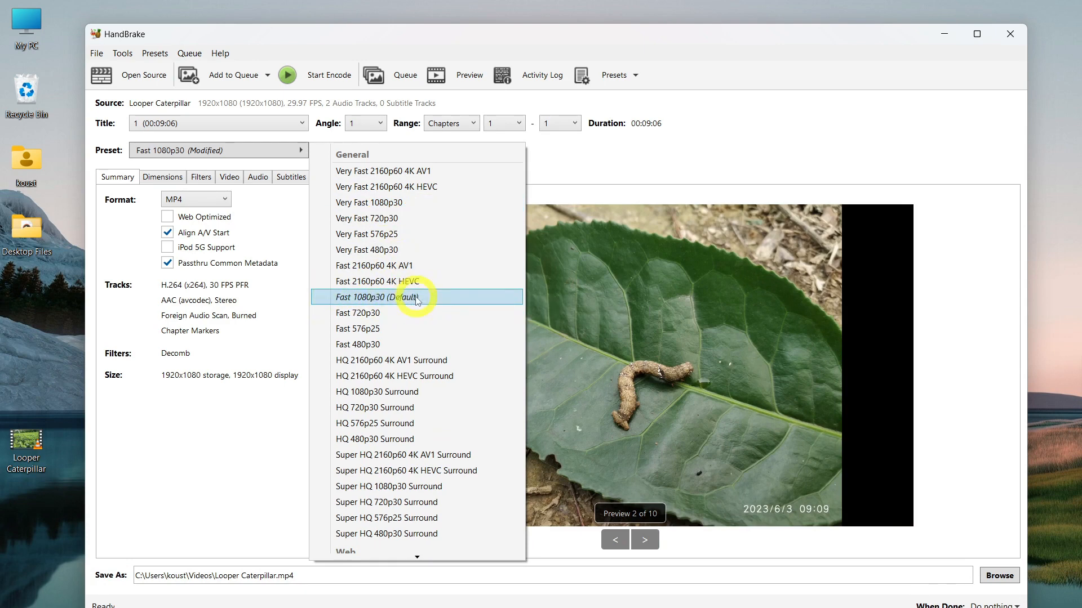
pyautogui.scroll(-2, 346, 450)
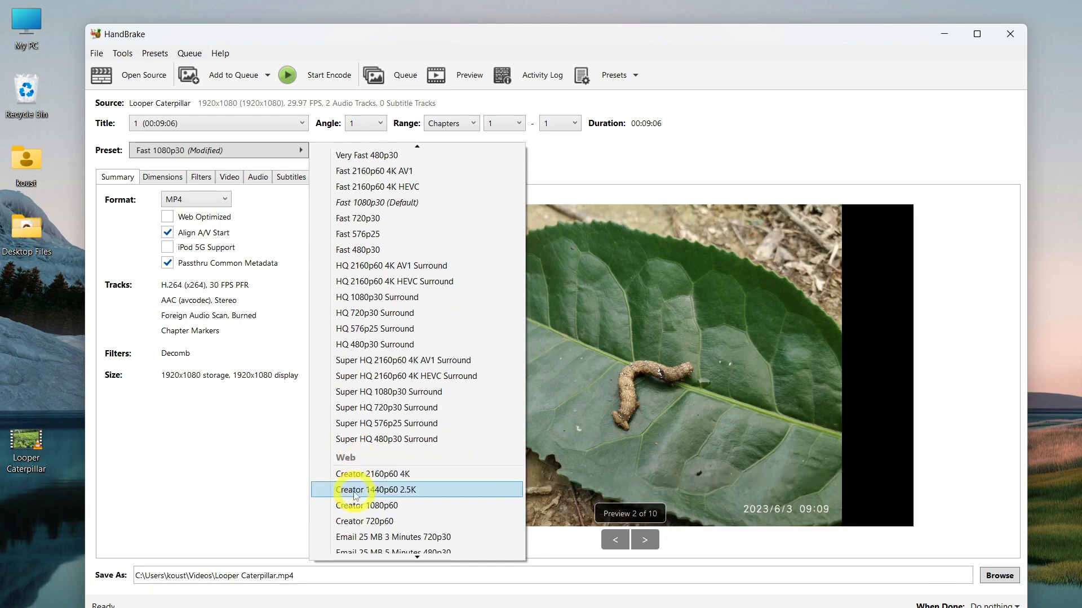
pyautogui.scroll(-5, 352, 483)
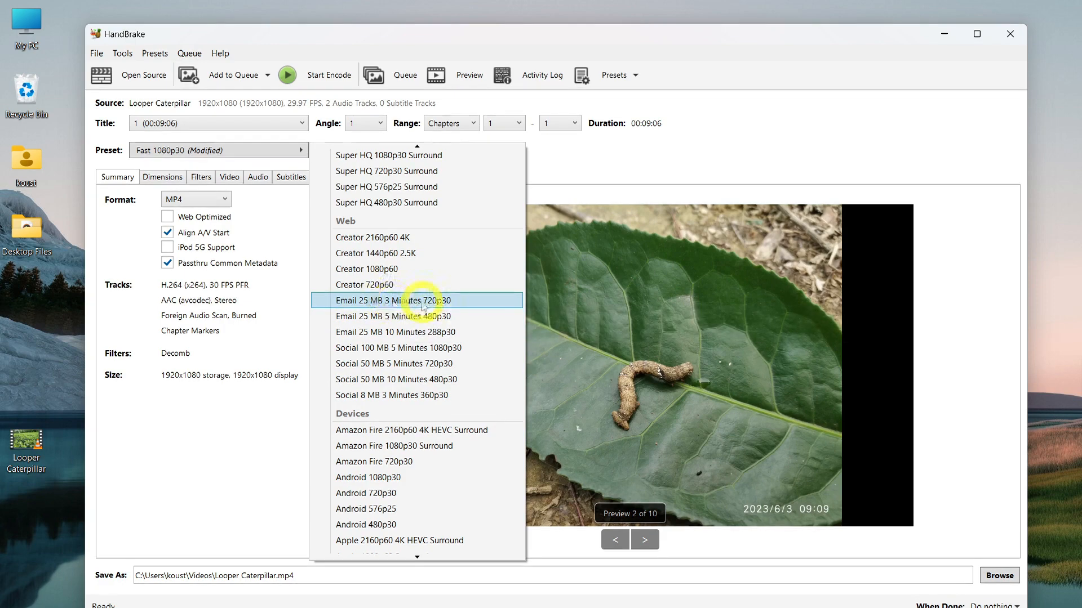
pyautogui.scroll(3, 393, 317)
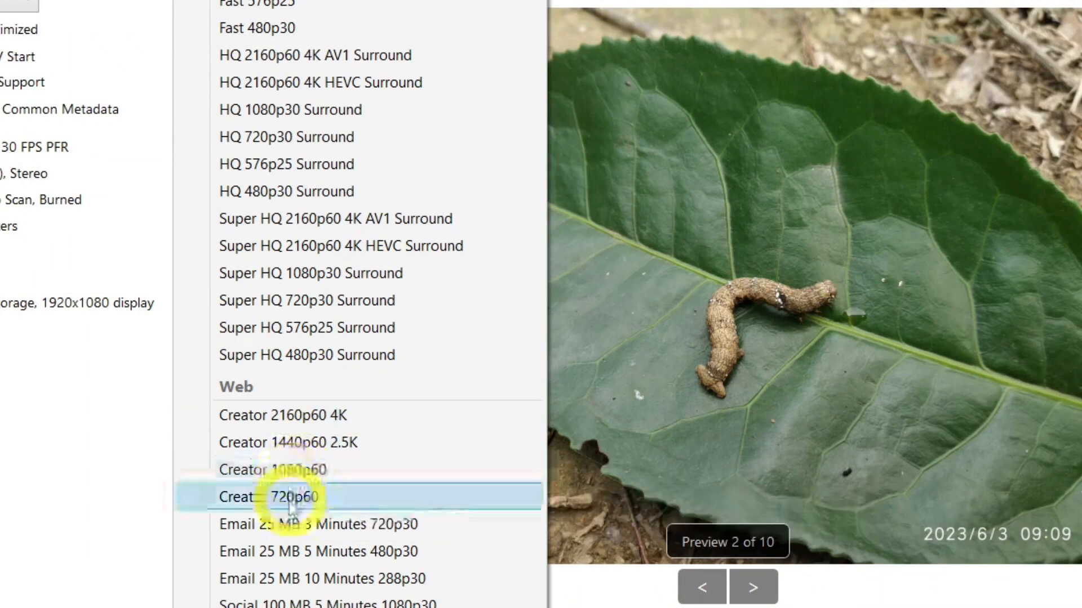
pyautogui.click(306, 499)
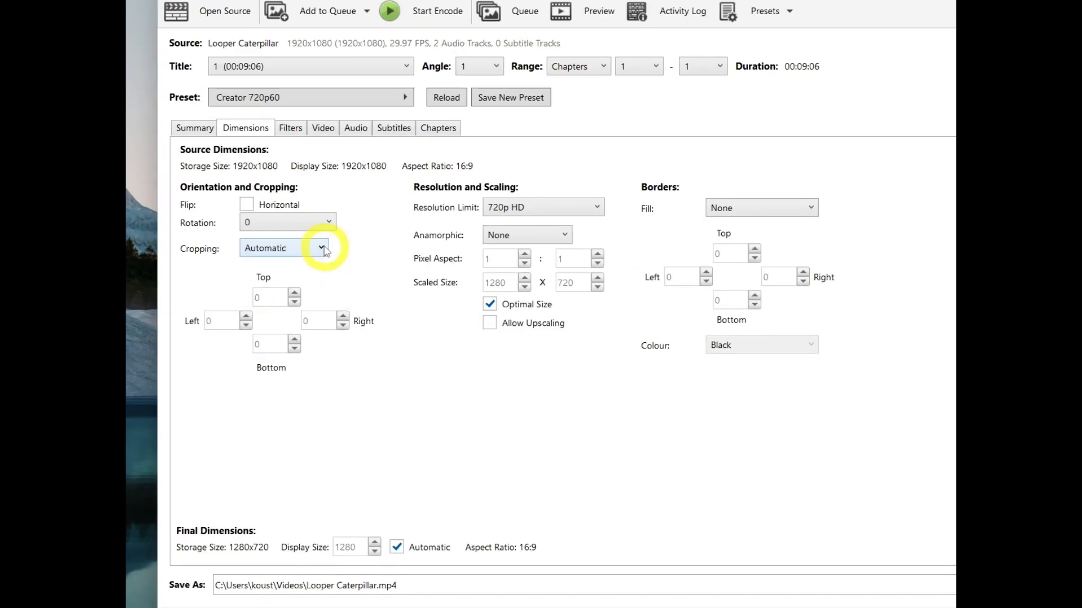
# Try the Custom cropping mode in the video's dimension settings
pyautogui.click(320, 248)
pyautogui.click(267, 312)
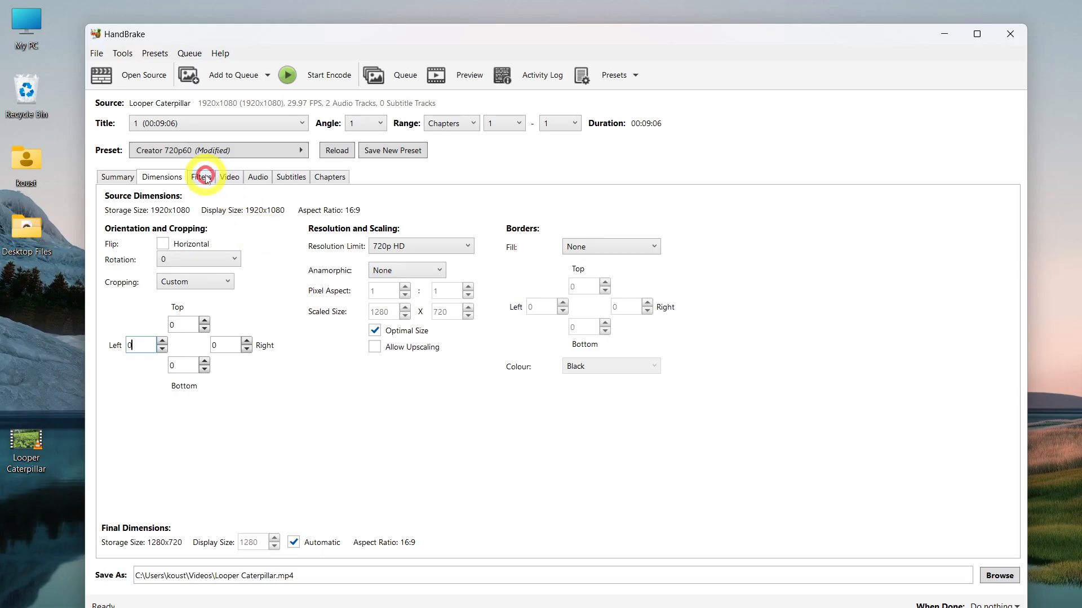
# Review the filter, video, audio, subtitle and chapter settings of the Creator 720p60 preset
pyautogui.click(205, 178)
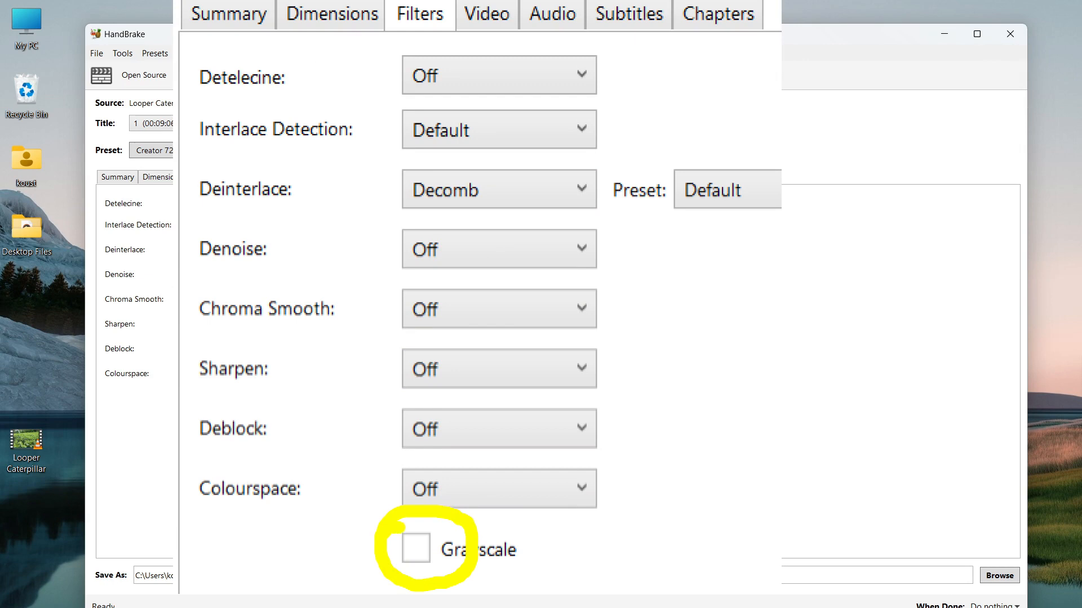
pyautogui.click(229, 177)
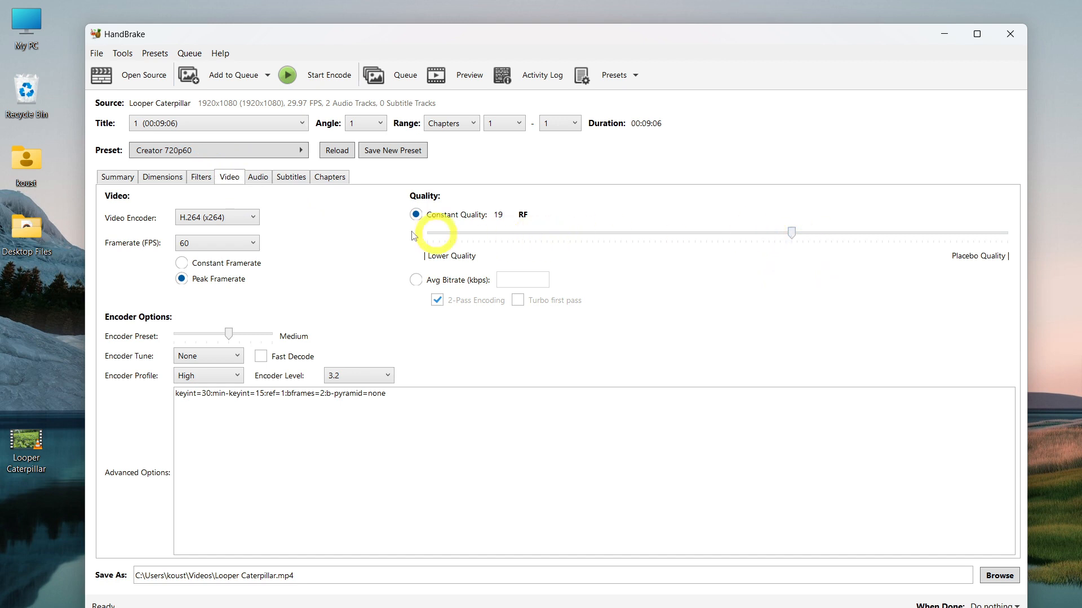
pyautogui.click(258, 178)
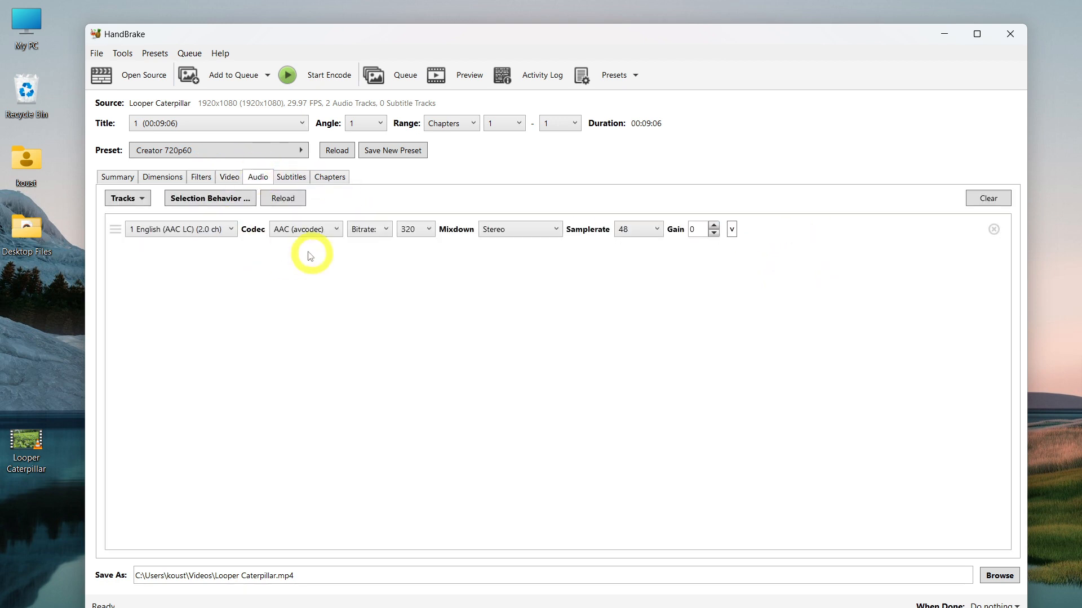
pyautogui.click(292, 179)
pyautogui.click(340, 180)
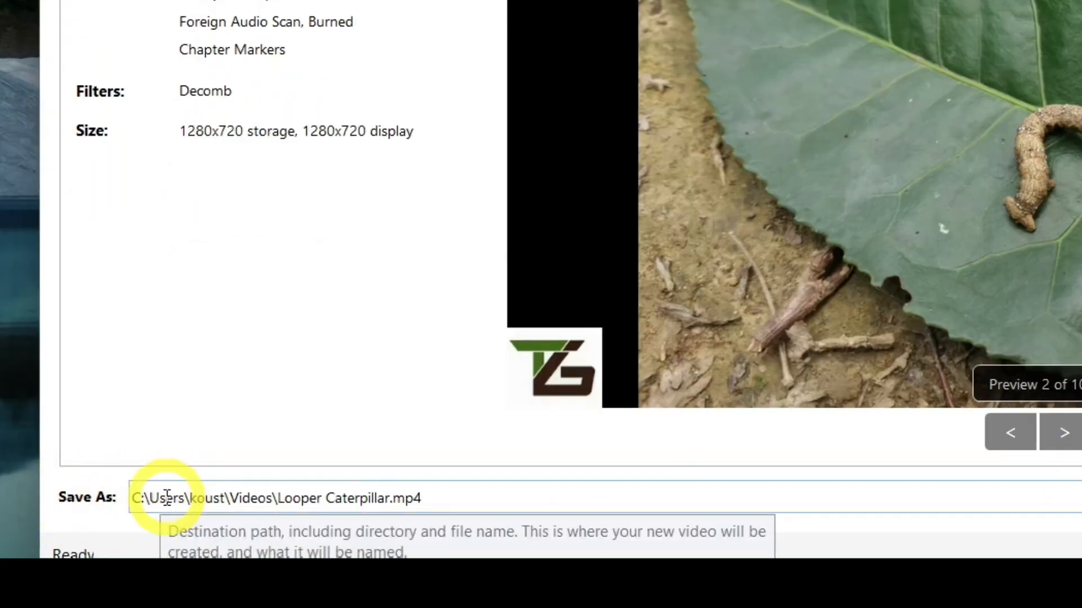
# Rename the output file as Looper Caterpillar optimized.mp4 in the Videos folder and start the encode
pyautogui.moveTo(140, 498); pyautogui.dragTo(480, 502)
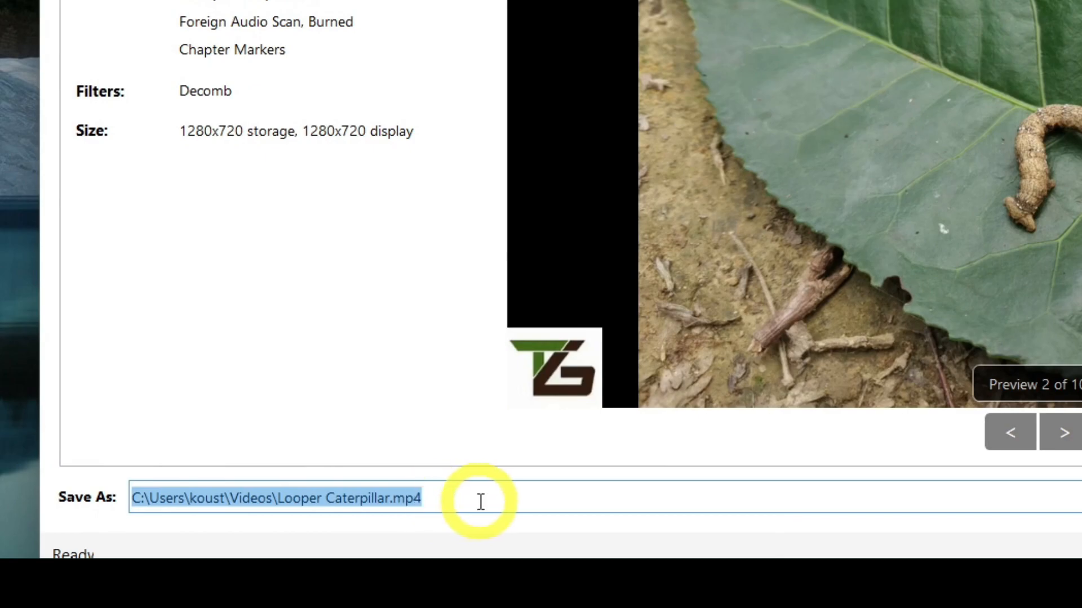
pyautogui.click(385, 499)
pyautogui.write('optimiz')
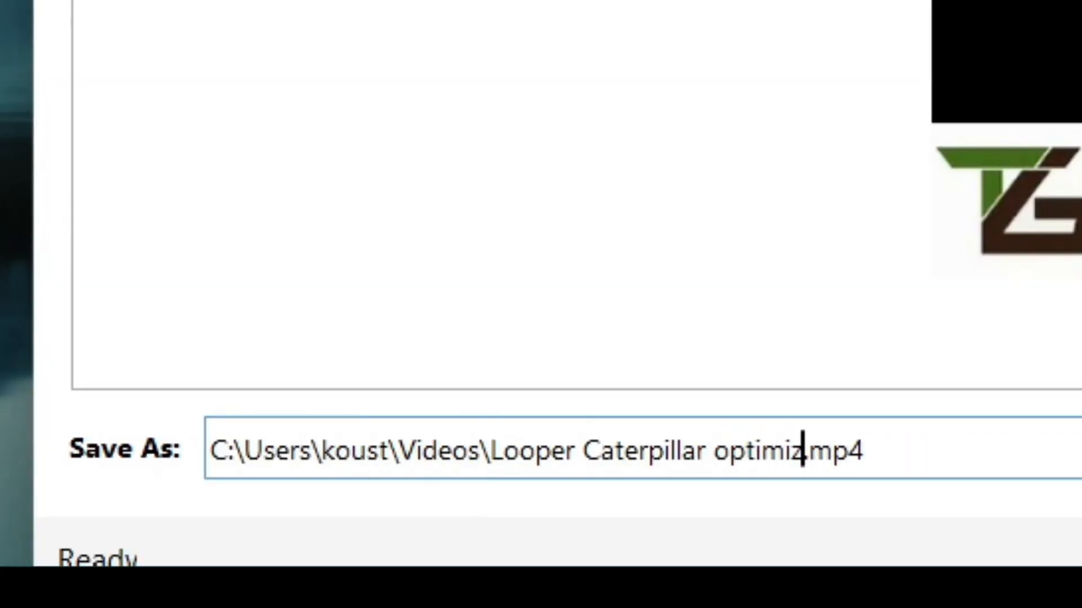
pyautogui.write('ed')
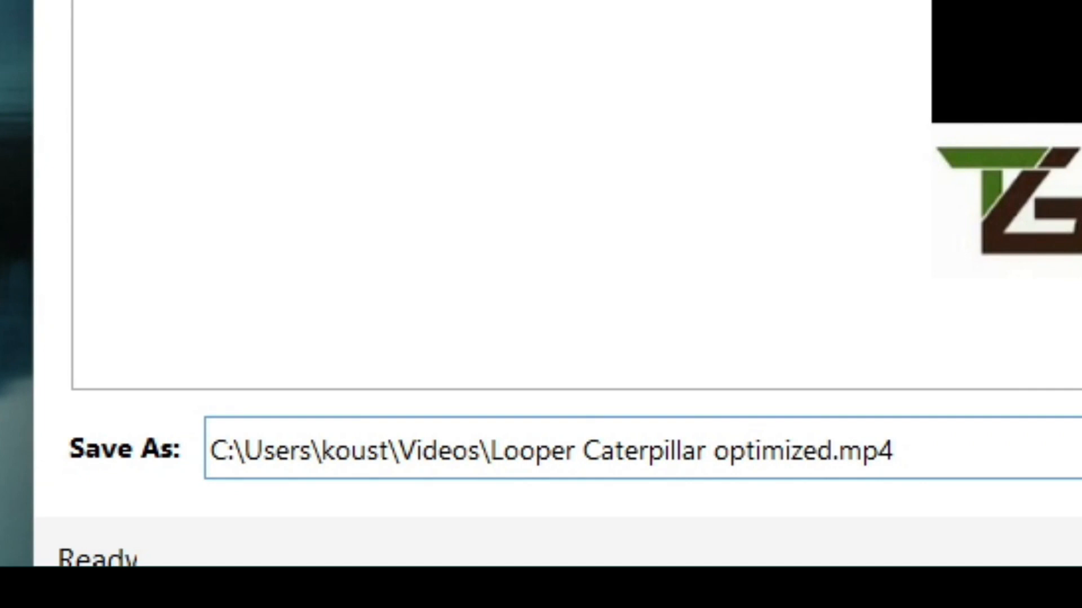
pyautogui.moveTo(502, 454); pyautogui.dragTo(949, 451)
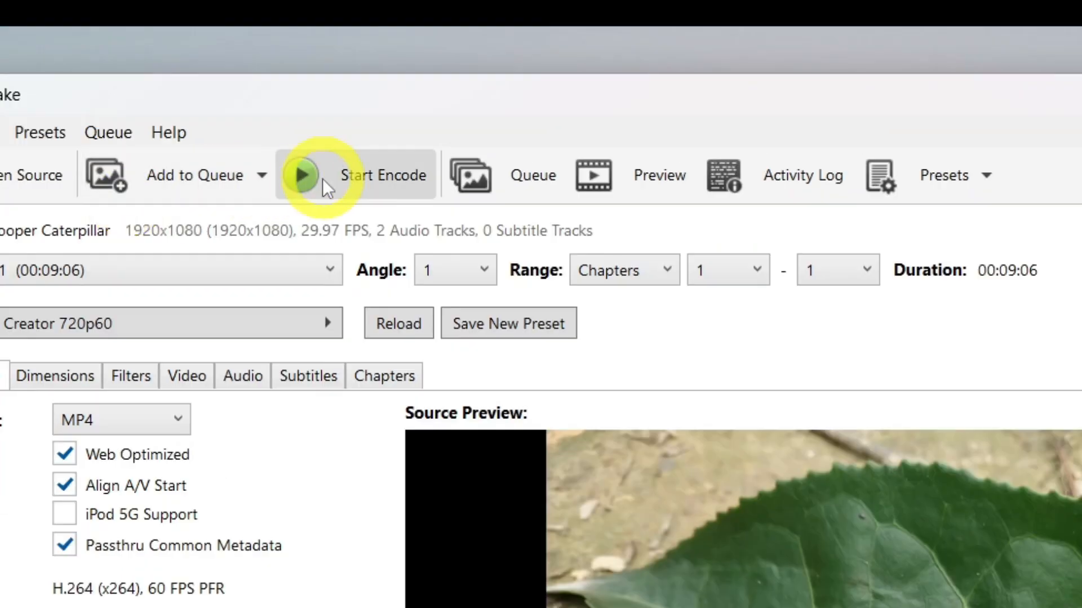
pyautogui.click(376, 174)
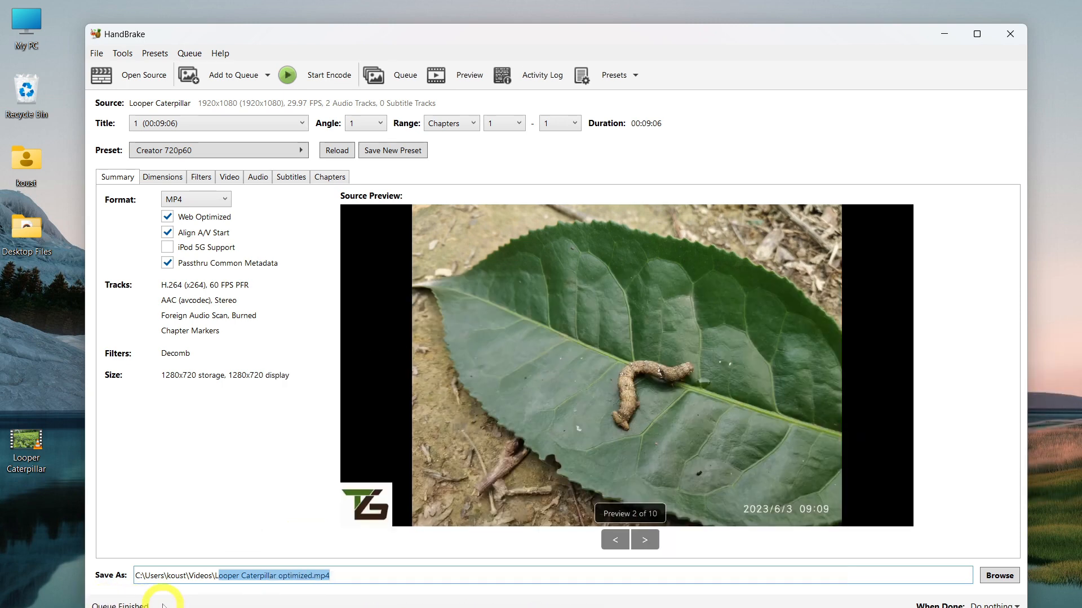
# Browse to the Videos save location, check the encoded Looper Caterpillar optimized file, and leave without changing the destination
pyautogui.click(383, 573)
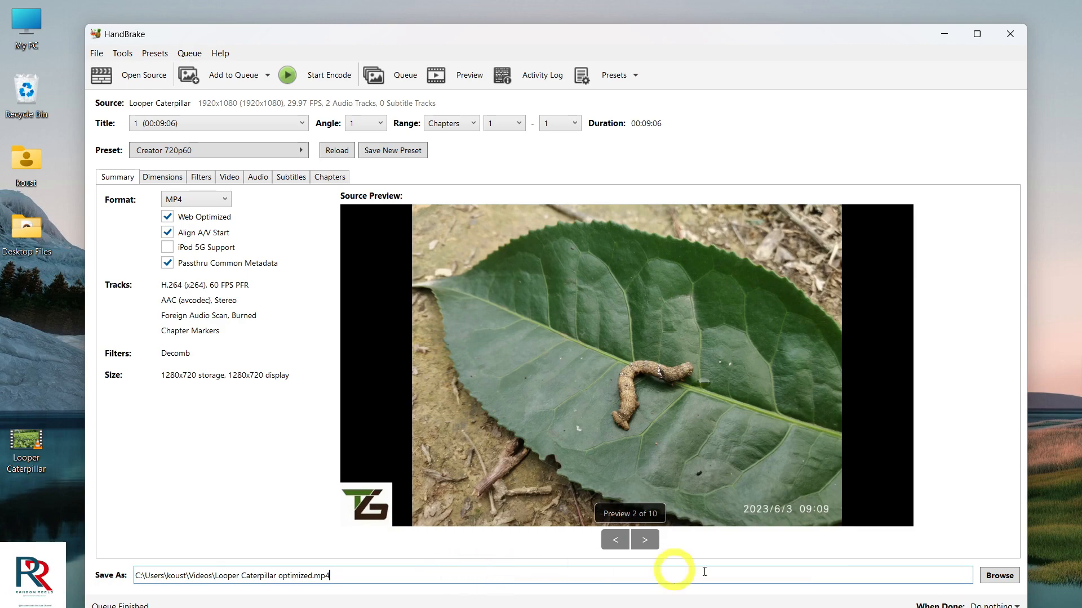
pyautogui.click(996, 577)
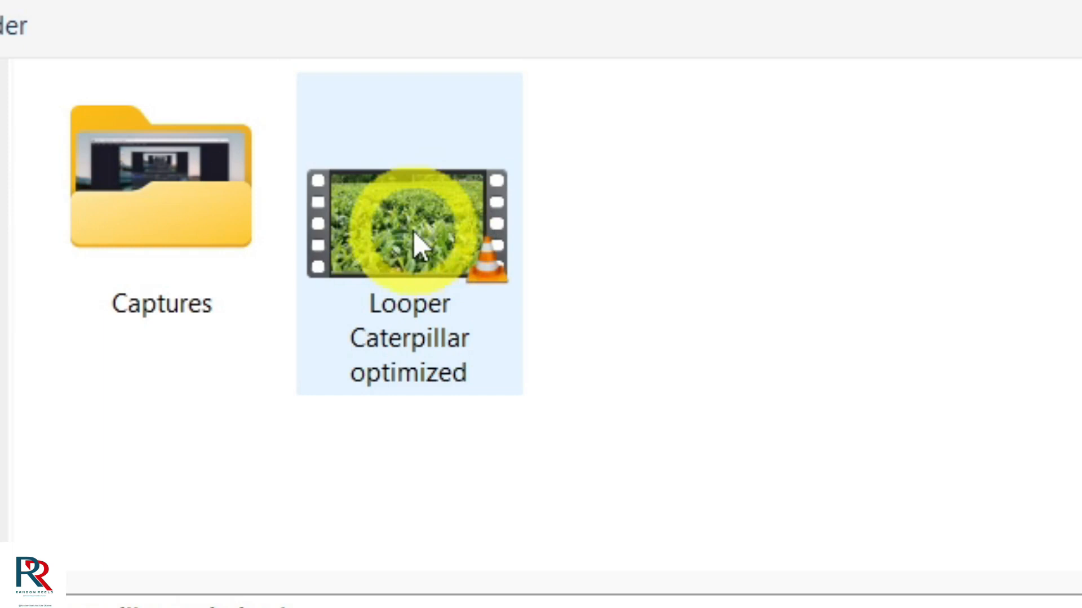
pyautogui.moveTo(414, 232)
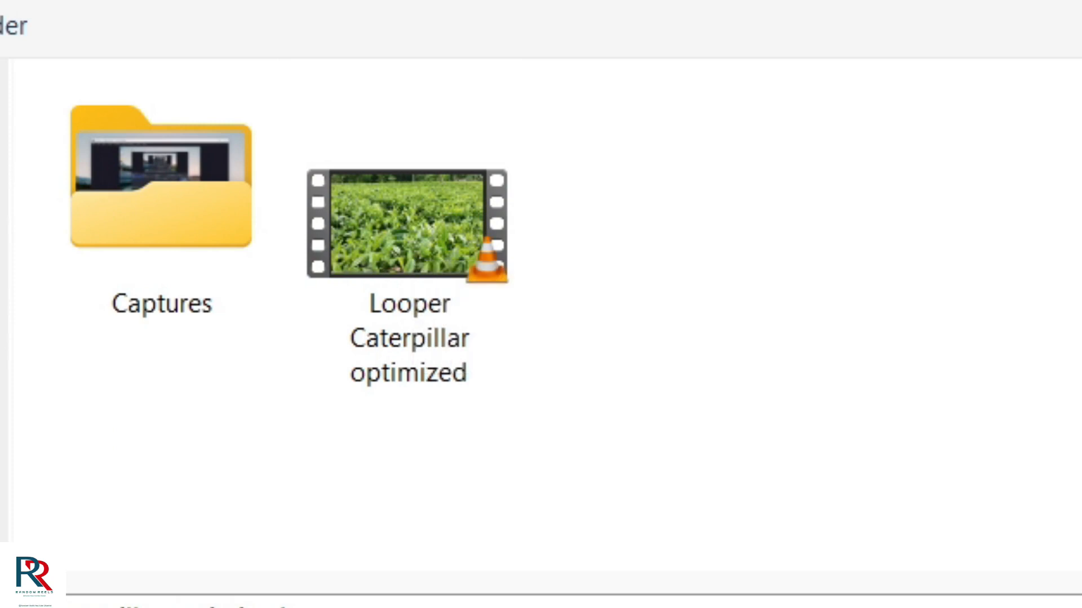
pyautogui.click(412, 319)
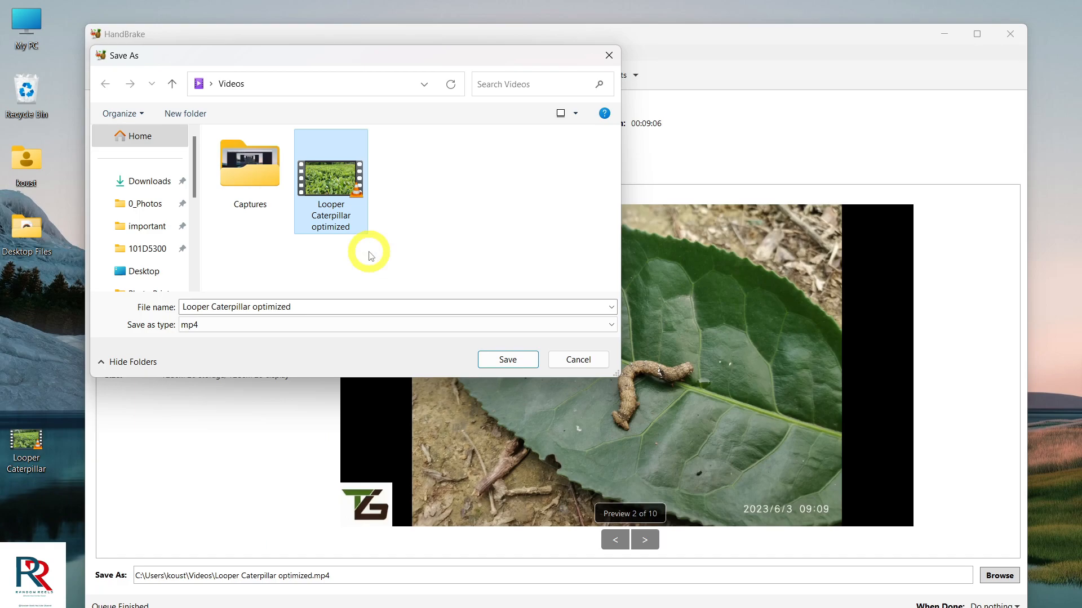
pyautogui.click(574, 358)
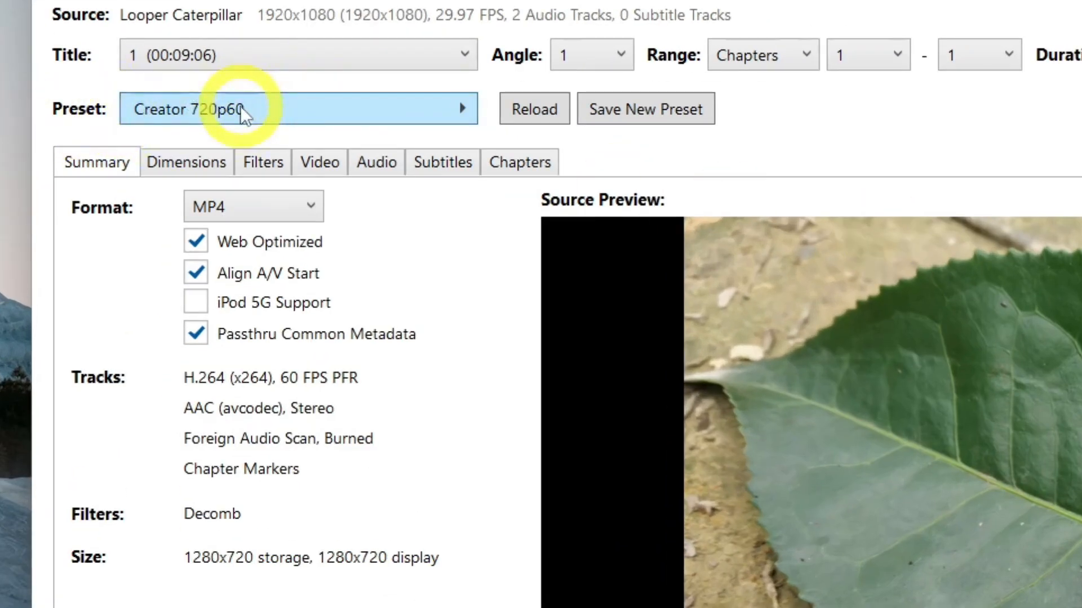
# Apply the Very Fast 1080p30 preset to the source video and show its video encoding settings
pyautogui.click(243, 115)
pyautogui.scroll(3, 579, 234)
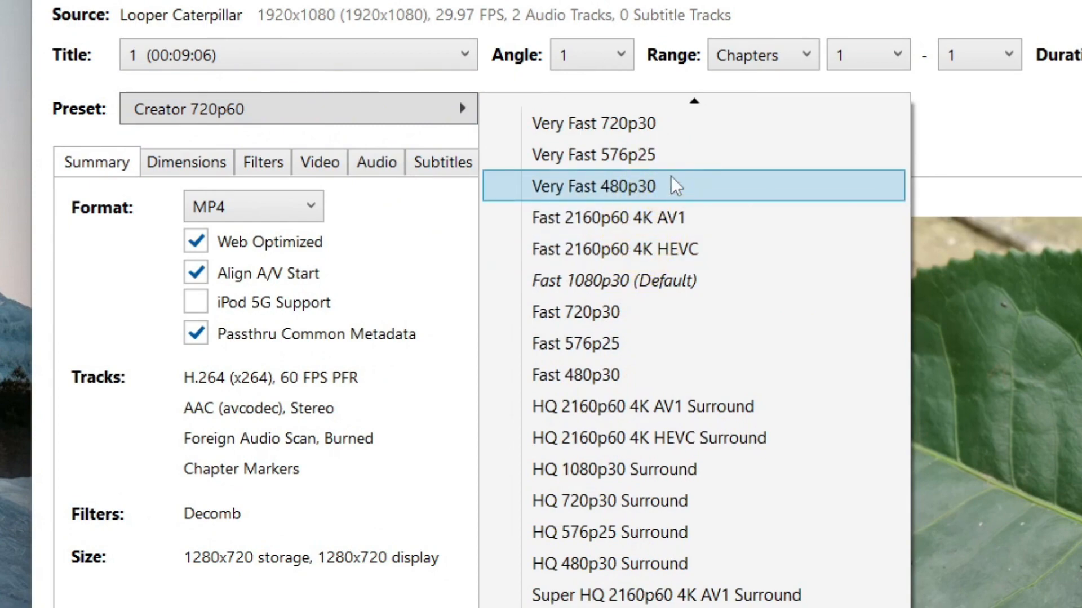
pyautogui.scroll(-4, 682, 203)
pyautogui.scroll(5, 714, 219)
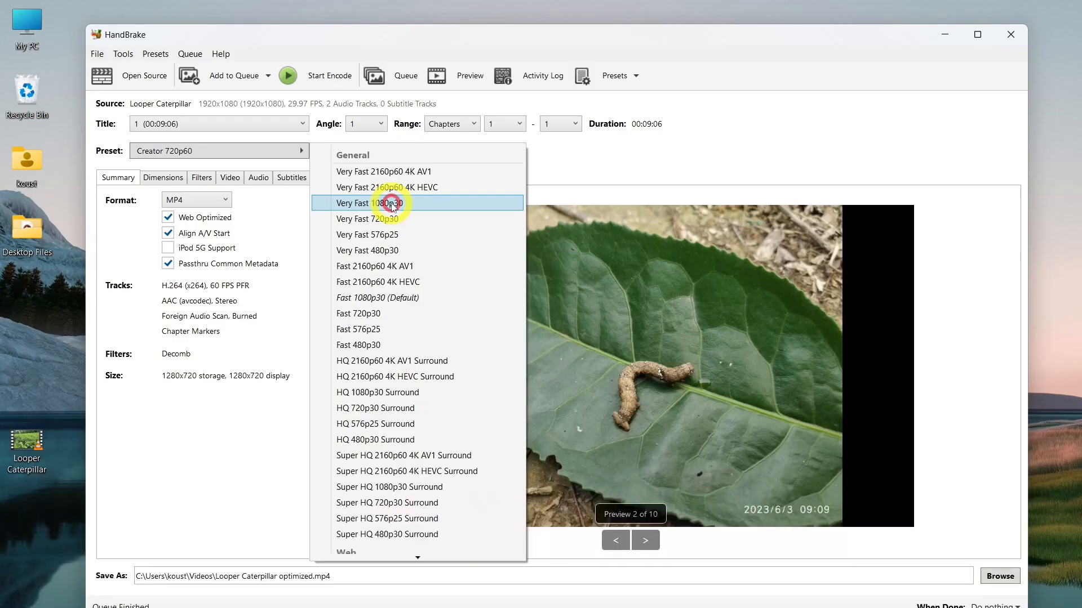
pyautogui.click(538, 260)
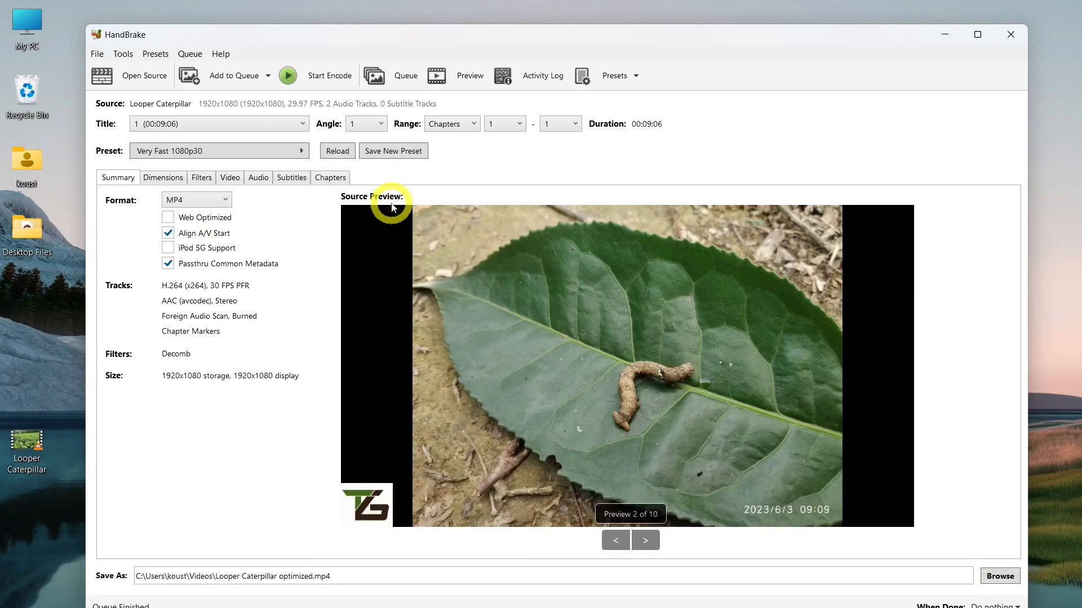
pyautogui.click(230, 178)
# Rename the output file as Looper Caterpillar optimized 1080.mp4
pyautogui.click(314, 576)
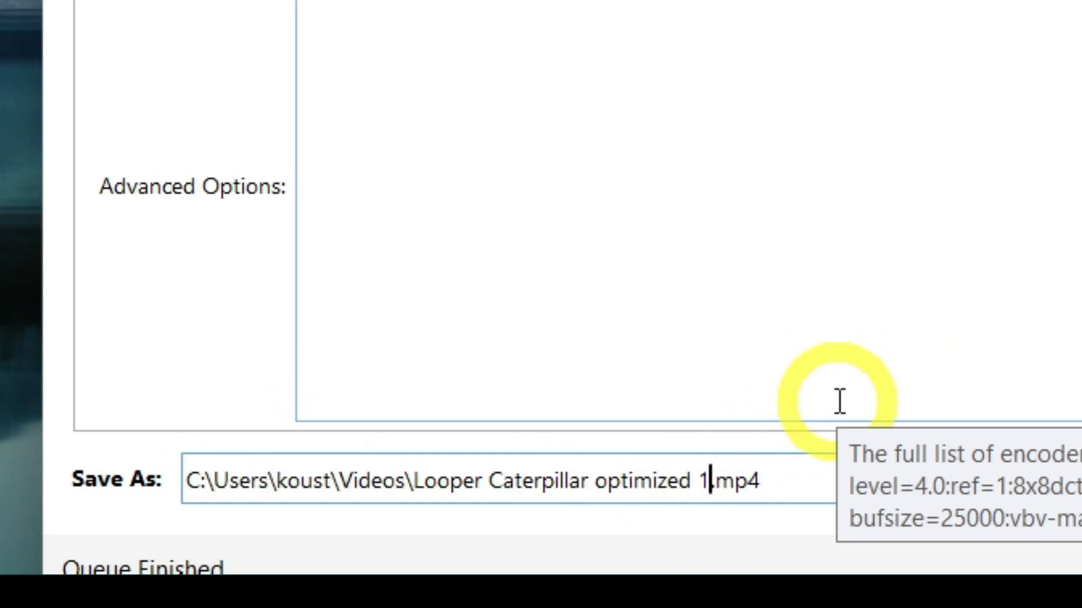
pyautogui.moveTo(415, 481); pyautogui.dragTo(753, 501)
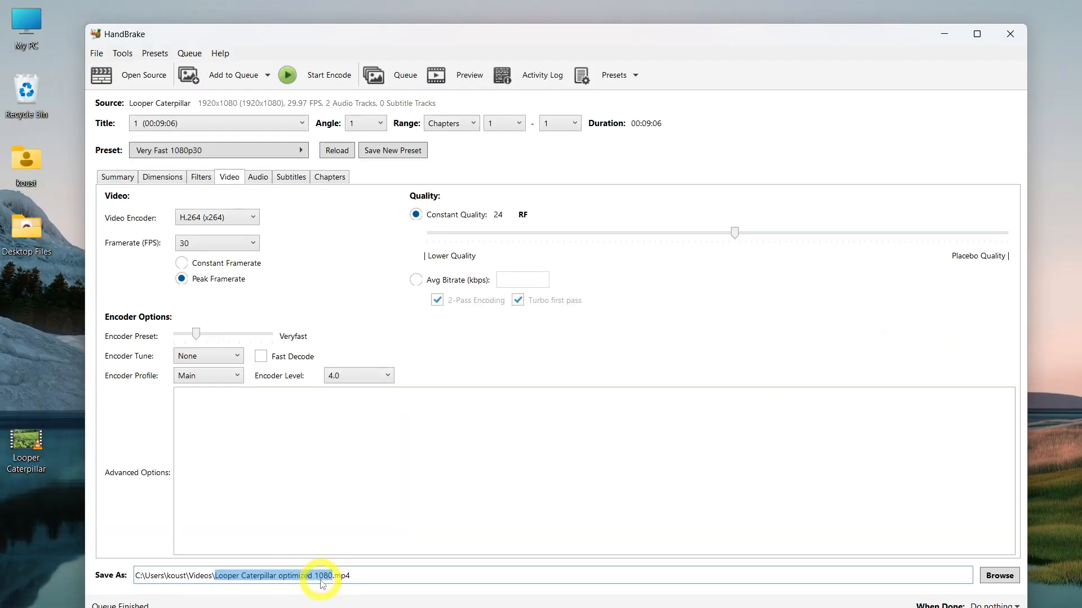
# Start encoding the source video with the Very Fast 1080p30 preset to Looper Caterpillar optimized 1080.mp4
pyautogui.click(324, 576)
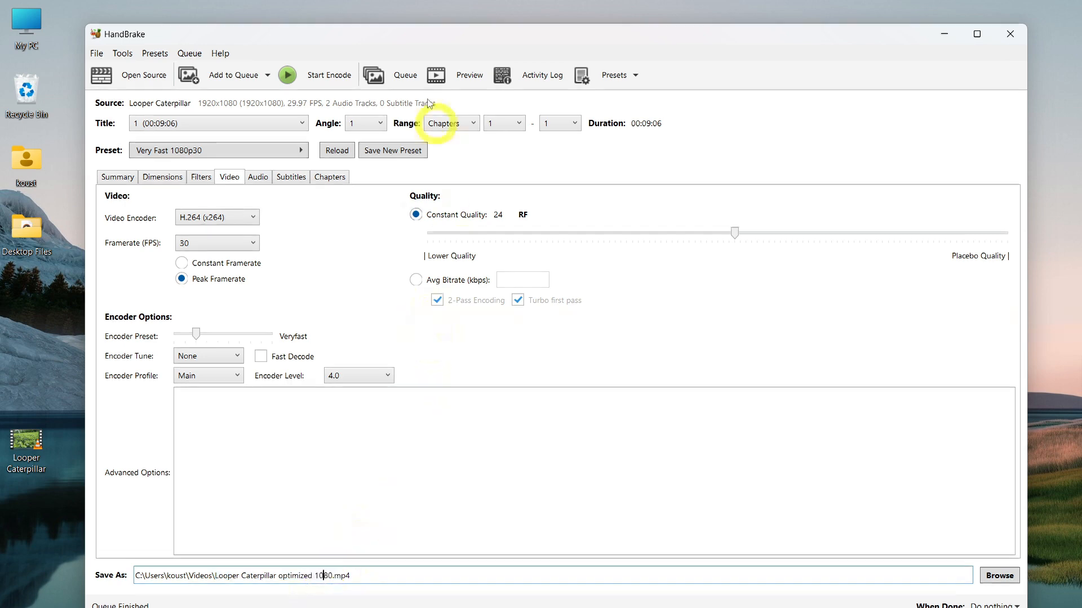
pyautogui.click(314, 75)
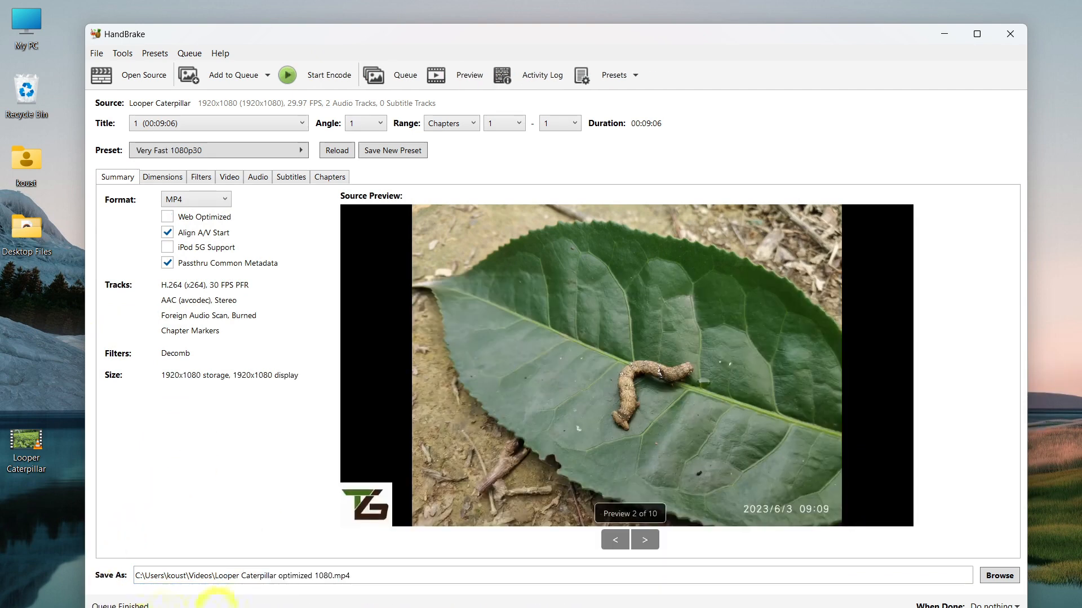
# Check for the encoded Looper Caterpillar optimized 1080 file in the Videos save location, leaving the destination unchanged
pyautogui.click(300, 581)
pyautogui.click(339, 222)
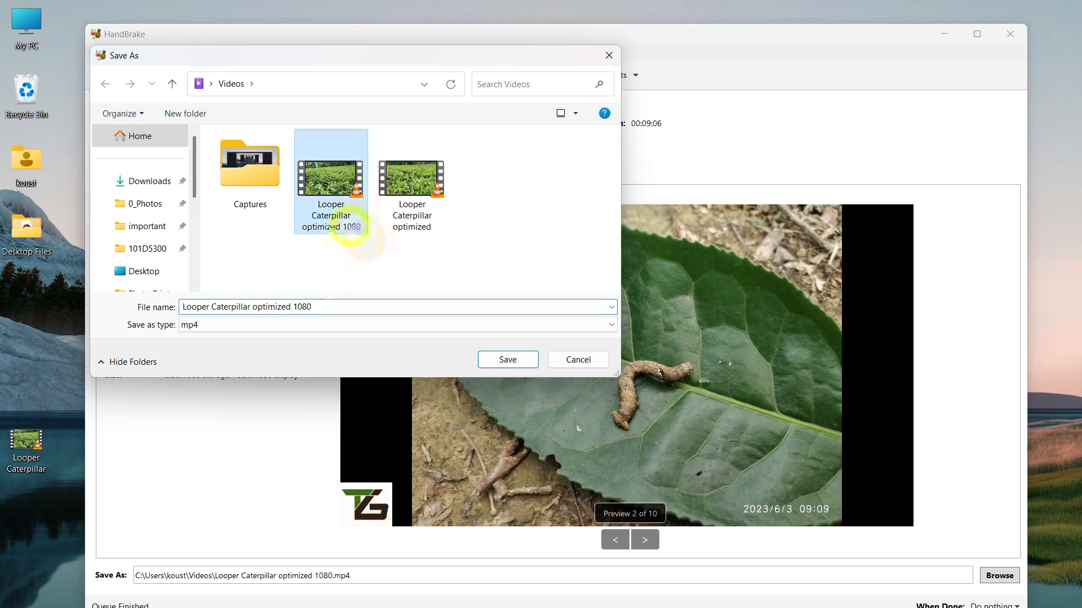
pyautogui.click(488, 225)
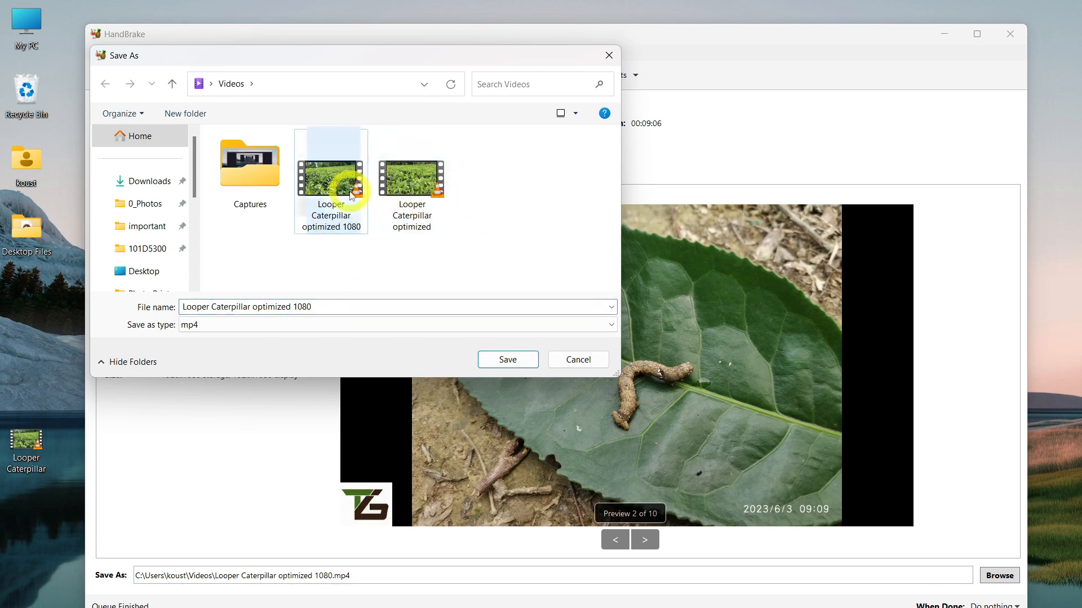
pyautogui.click(578, 359)
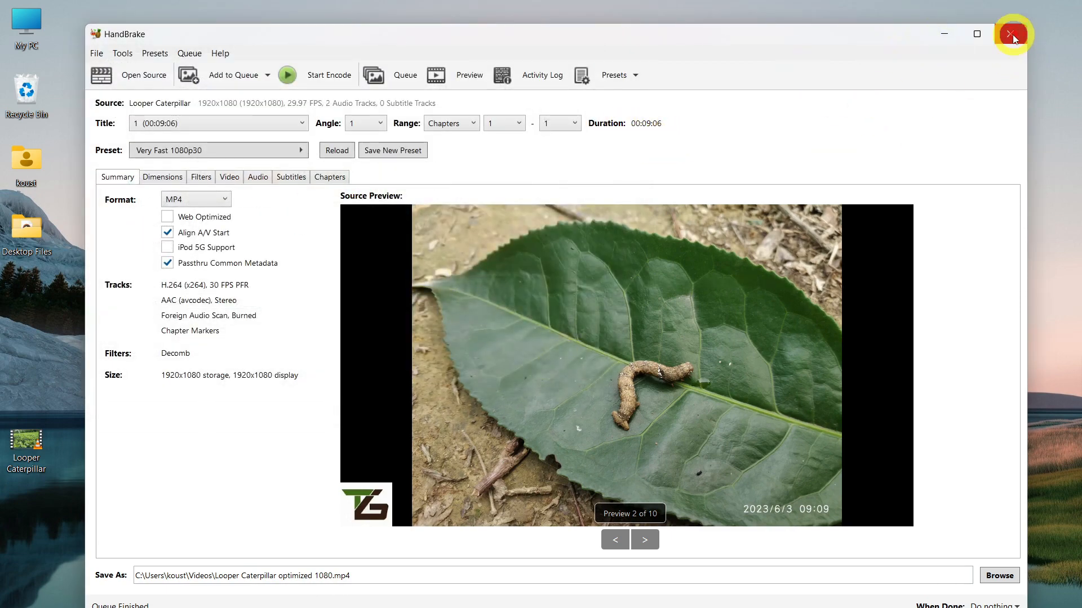
# Close HandBrake and move the original Looper Caterpillar video to an open area of the desktop
pyautogui.click(1010, 34)
pyautogui.moveTo(32, 453); pyautogui.dragTo(242, 180)
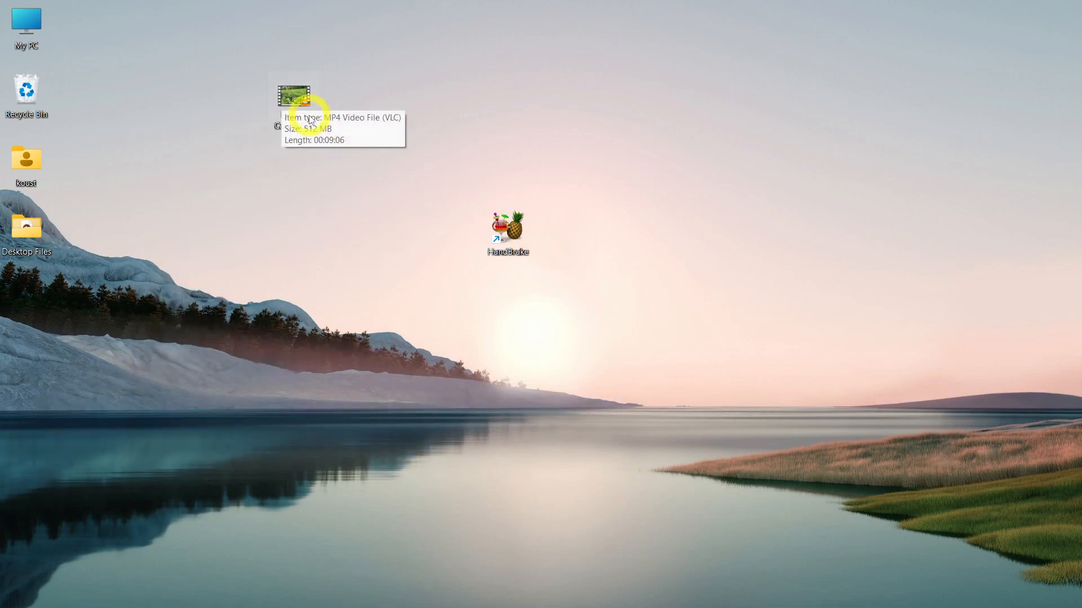
# Move both optimized Looper Caterpillar videos from the Videos folder to the desktop and line them up beside the original
pyautogui.doubleClick(30, 169)
pyautogui.doubleClick(444, 219)
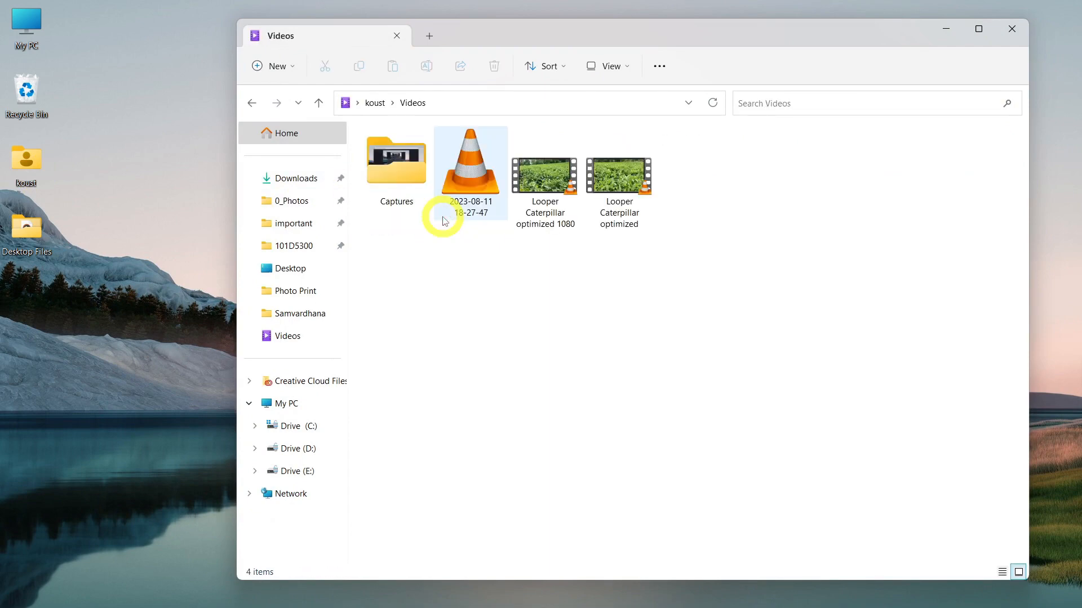
pyautogui.moveTo(692, 256); pyautogui.dragTo(547, 169)
pyautogui.moveTo(158, 187); pyautogui.dragTo(394, 107)
pyautogui.click(1014, 29)
pyautogui.moveTo(402, 174); pyautogui.dragTo(508, 106)
pyautogui.click(369, 144)
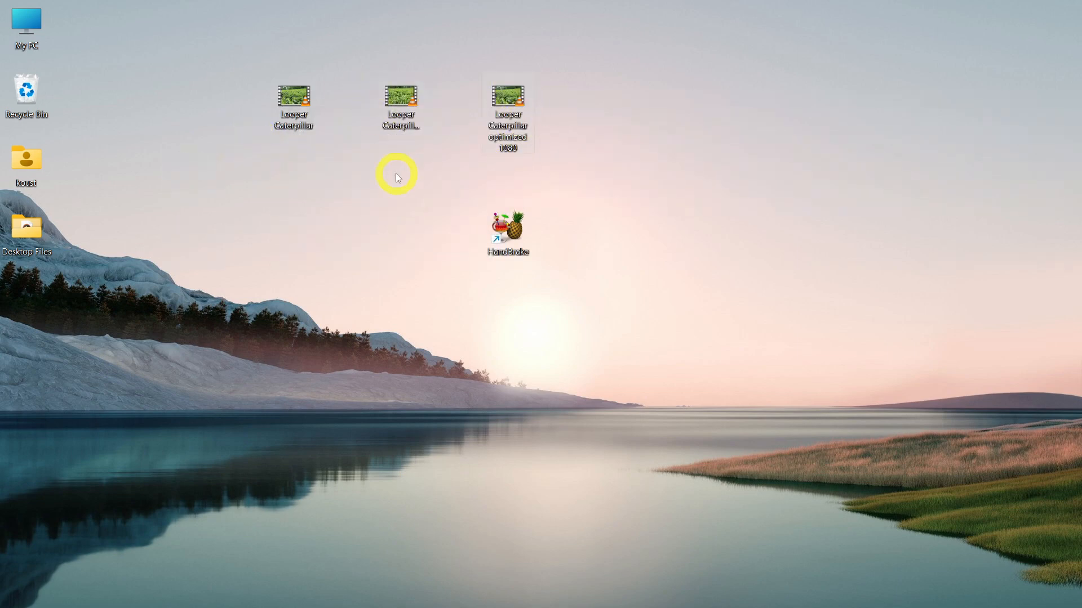
# Compare the file sizes of the original, optimized and optimized 1080 Looper Caterpillar videos on the desktop
pyautogui.moveTo(289, 117)
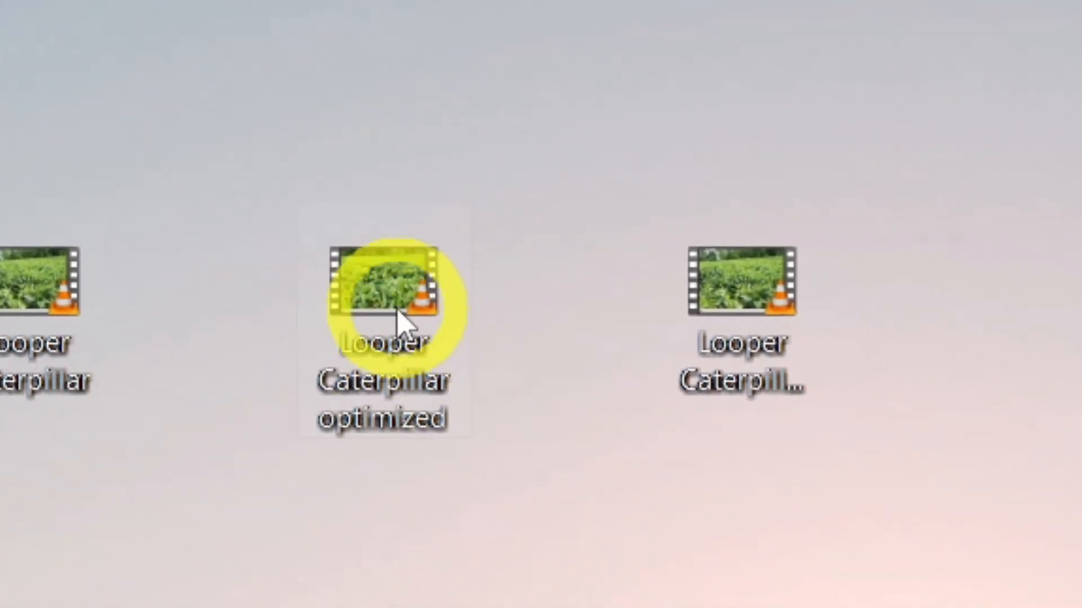
pyautogui.moveTo(397, 318)
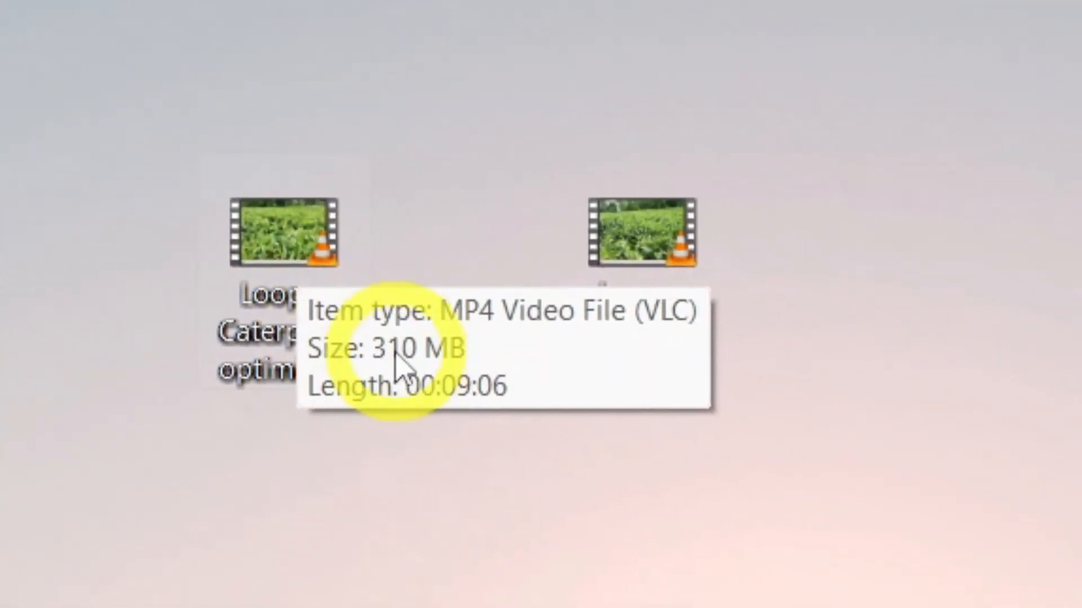
pyautogui.moveTo(801, 387)
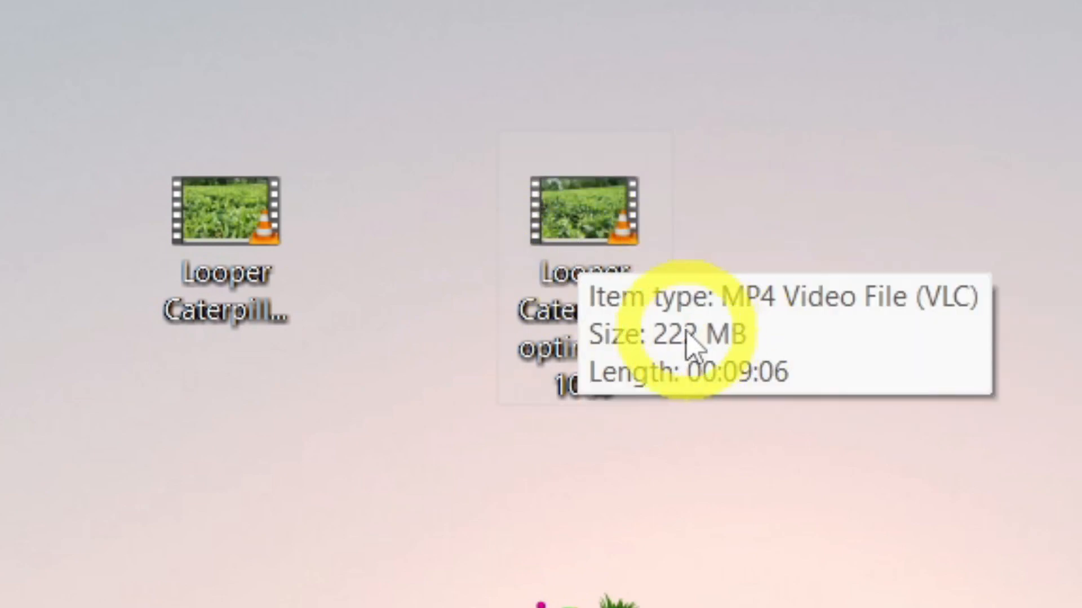
pyautogui.moveTo(581, 239)
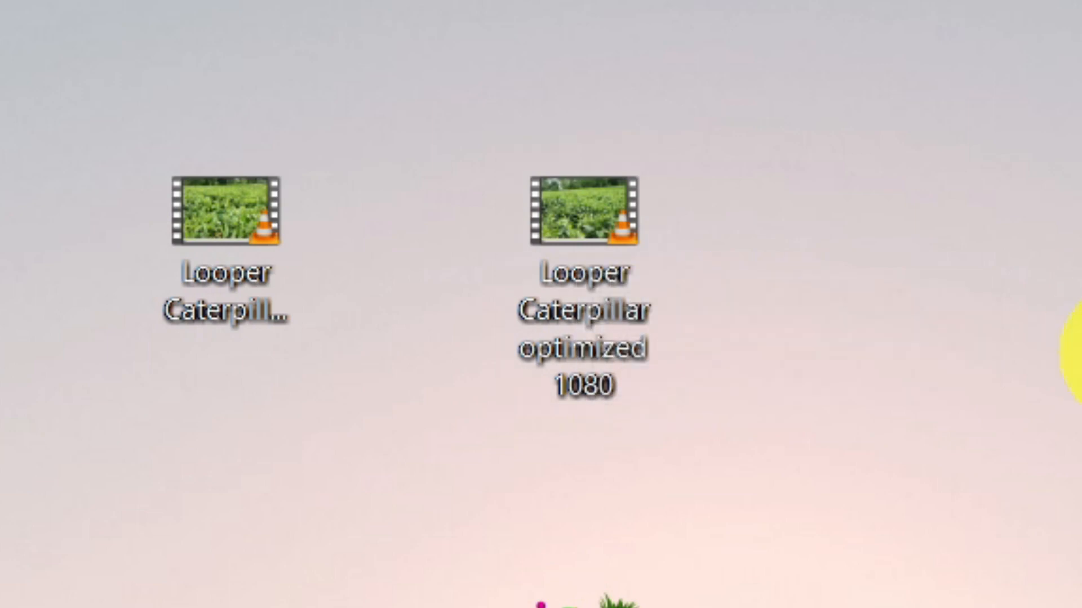
pyautogui.moveTo(715, 355)
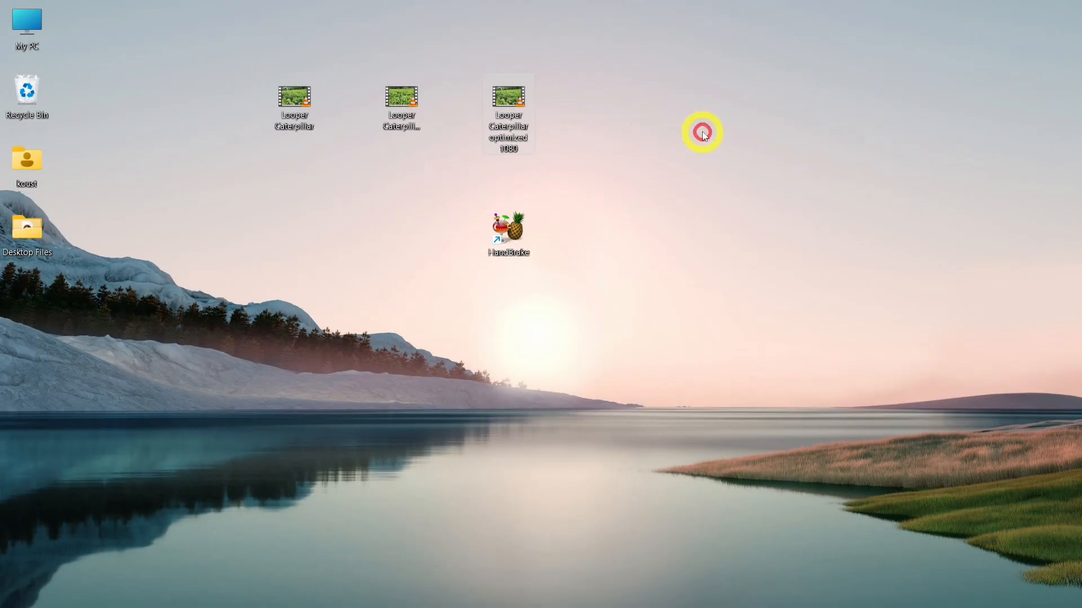
pyautogui.moveTo(304, 109)
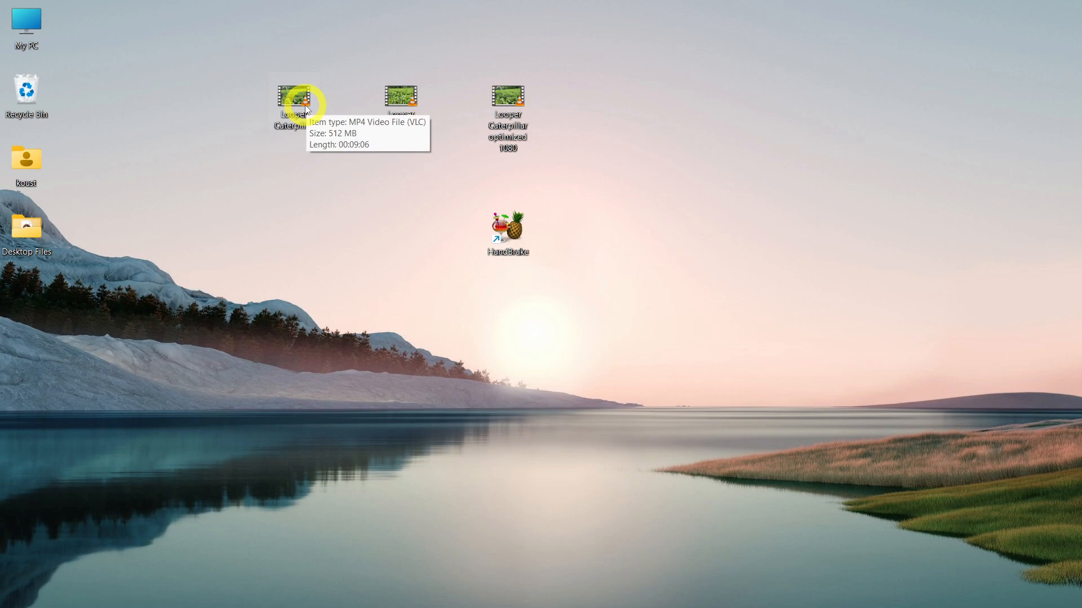
# Play the original and the optimized 1080 Looper Caterpillar videos in VLC to compare picture quality, and close the player
pyautogui.doubleClick(305, 108)
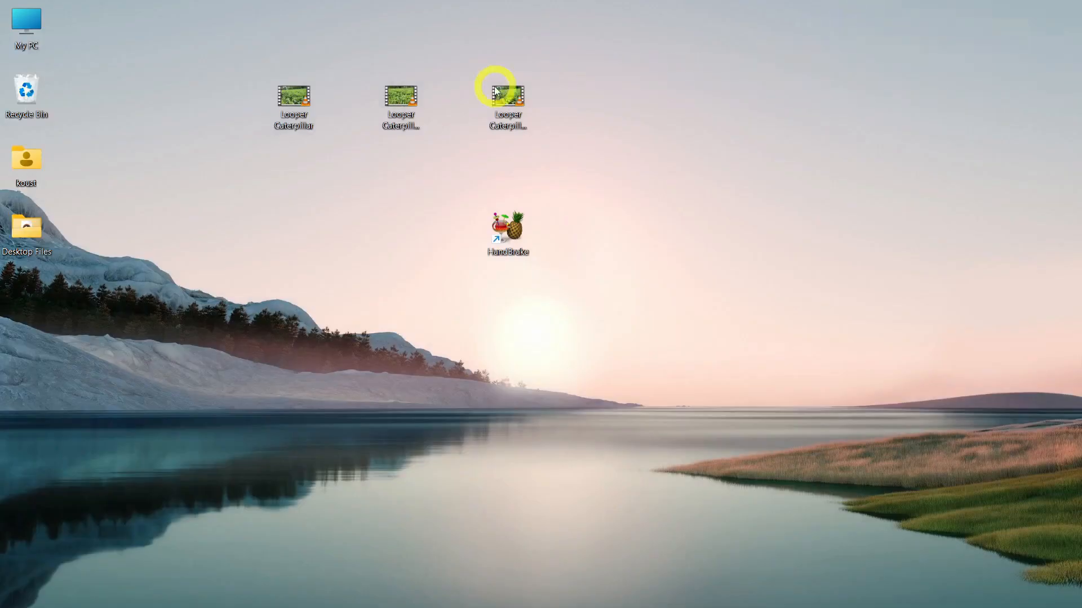
pyautogui.doubleClick(507, 96)
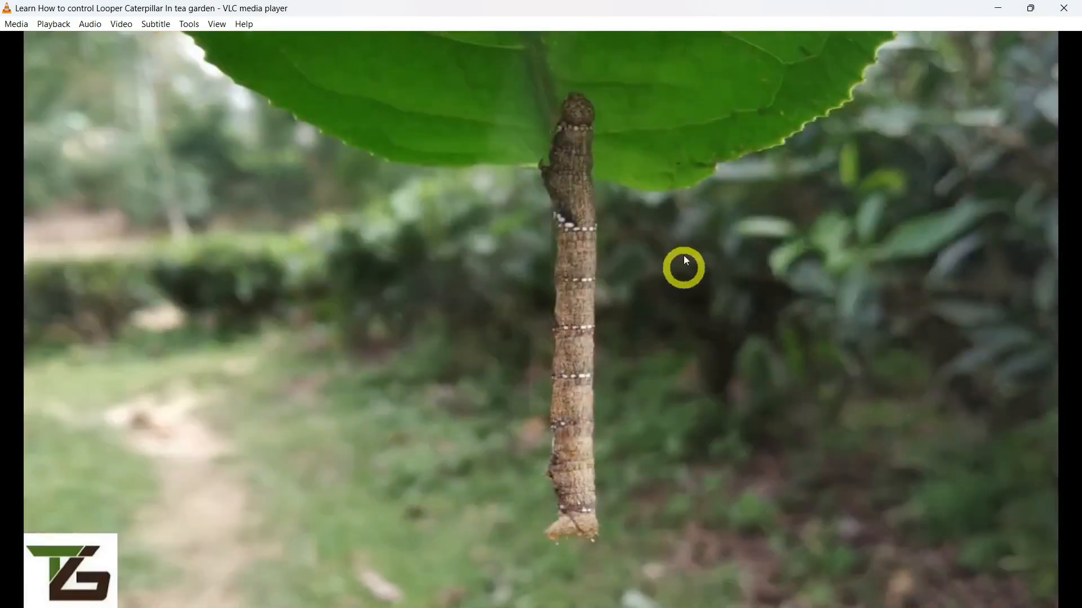
pyautogui.click(1064, 8)
# Reopen HandBrake without choosing a source and show the preset list with Fast 1080p30 selected
pyautogui.doubleClick(522, 239)
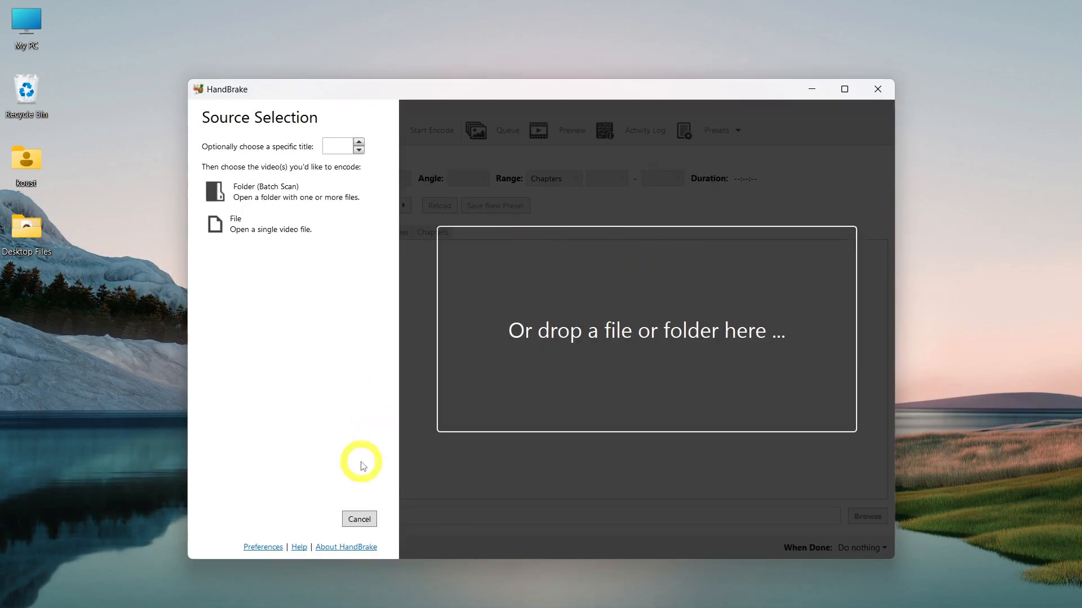
pyautogui.click(355, 518)
pyautogui.click(734, 131)
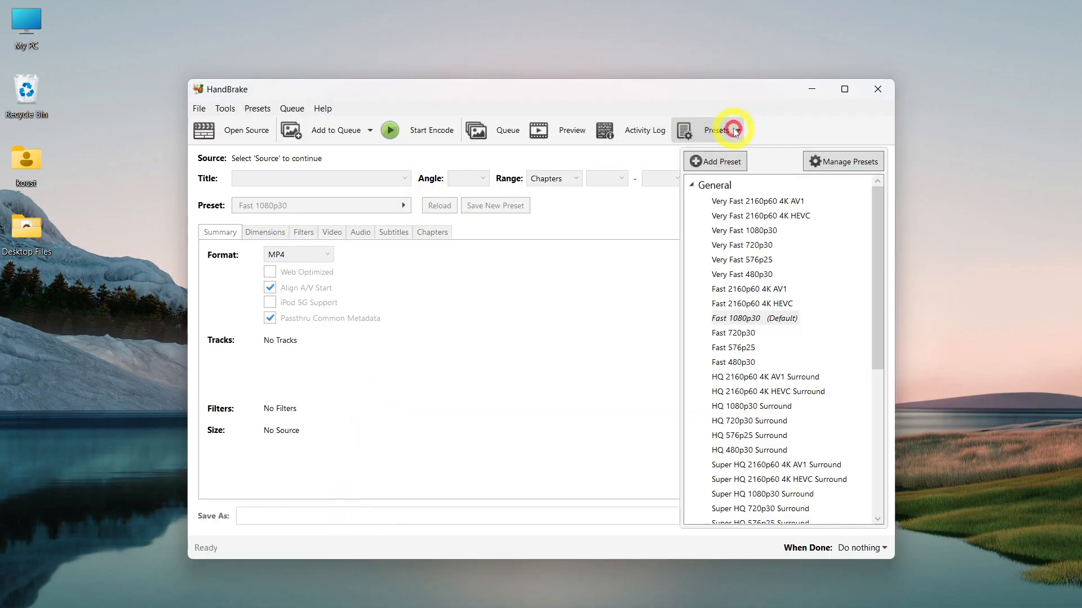
pyautogui.click(761, 318)
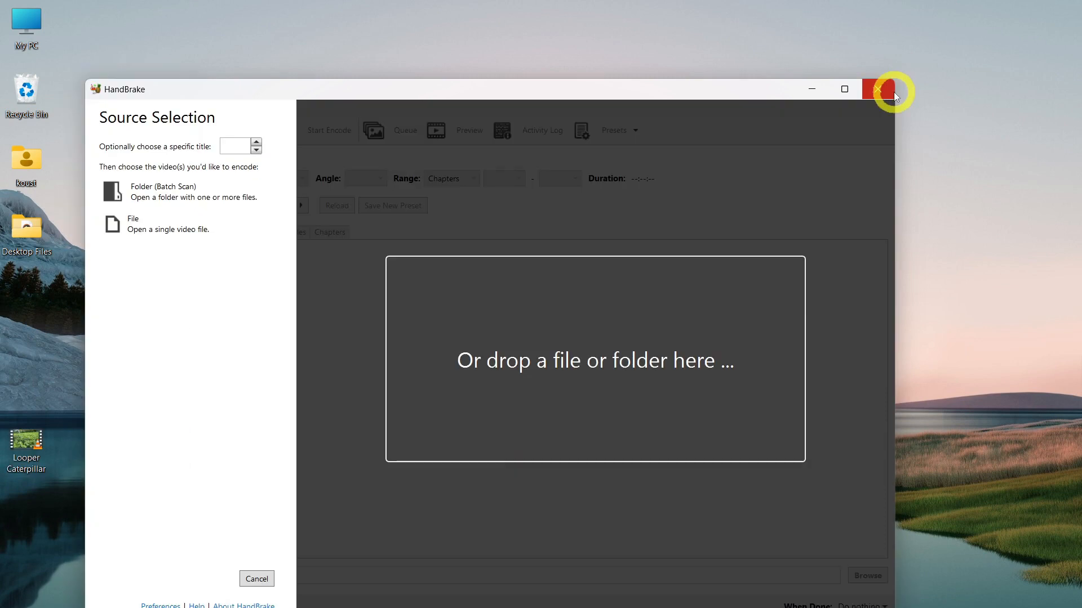
pyautogui.moveTo(896, 83); pyautogui.dragTo(1028, 26)
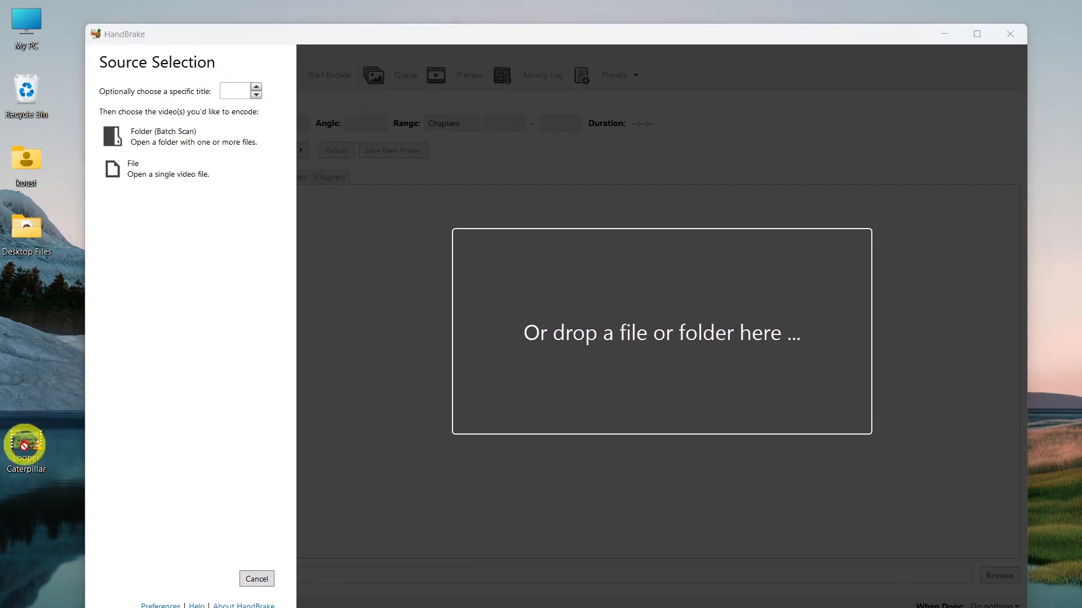
pyautogui.moveTo(652, 305)
pyautogui.mouseDown()
pyautogui.moveTo(616, 296)
pyautogui.moveTo(657, 302)
pyautogui.mouseUp()
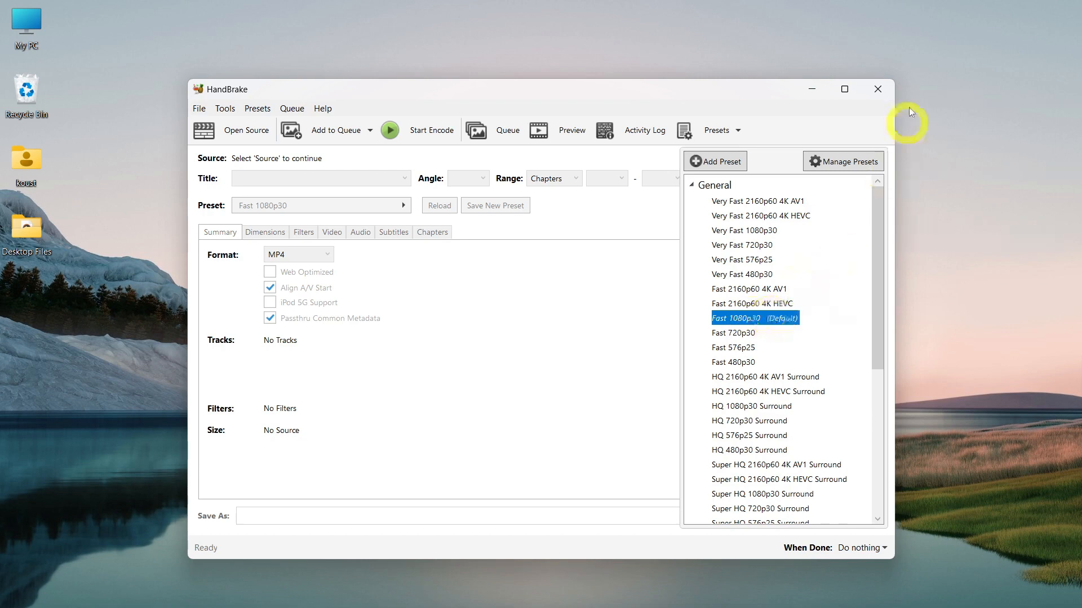
# Close HandBrake and return to the desktop
pyautogui.click(879, 91)
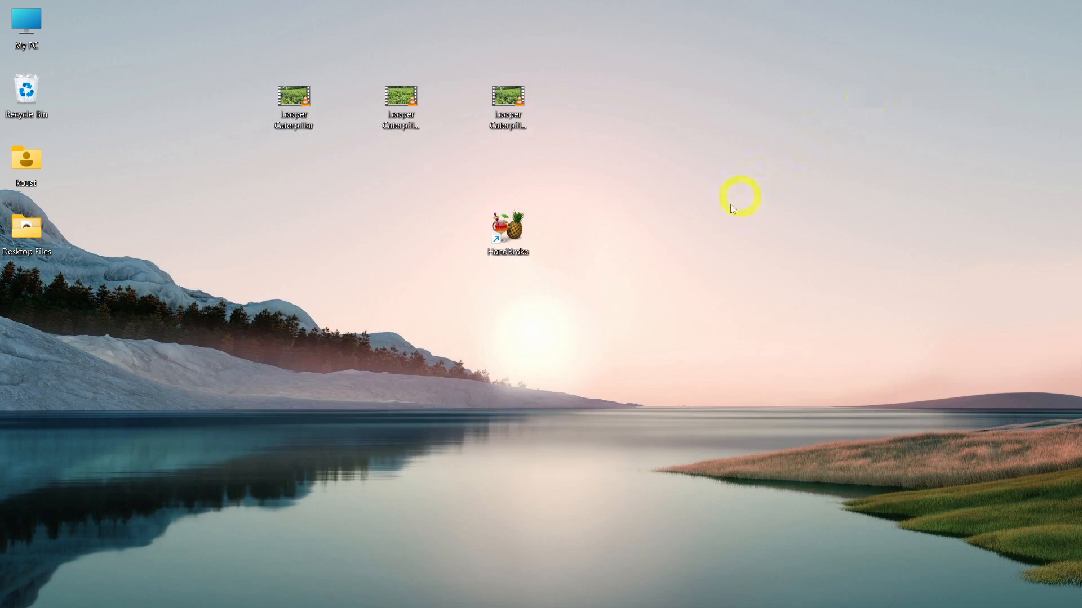